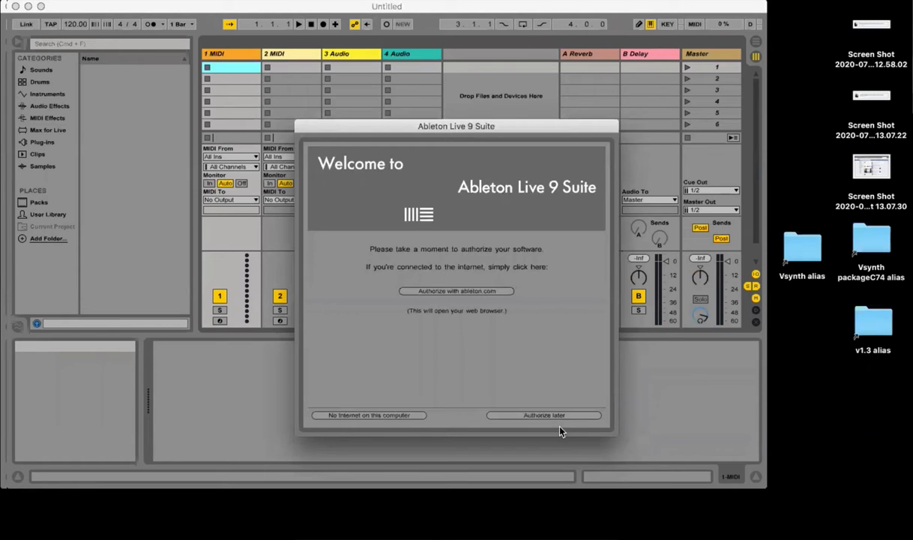
Step: Postpone the software authorization and load a blank Max Audio Effect onto the 1 MIDI track
left_click(558, 415)
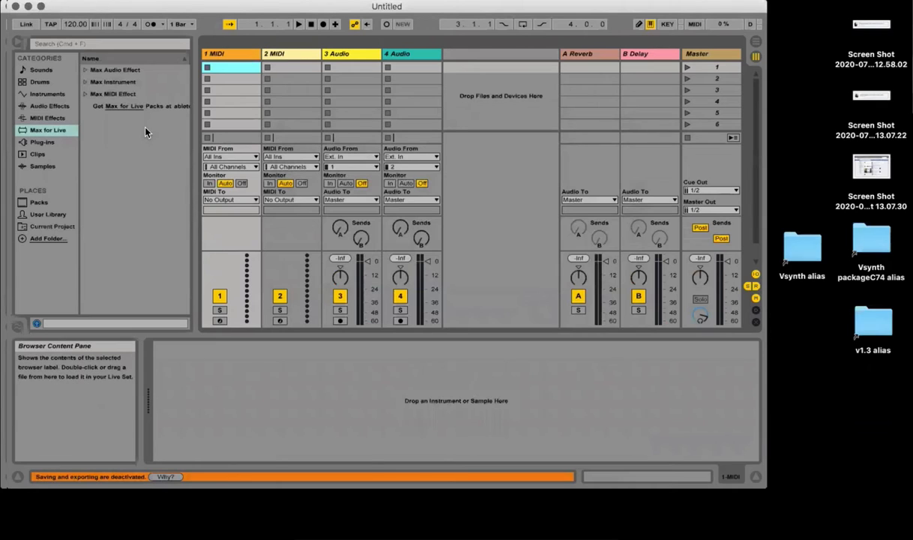
left_click(86, 69)
left_click(125, 83)
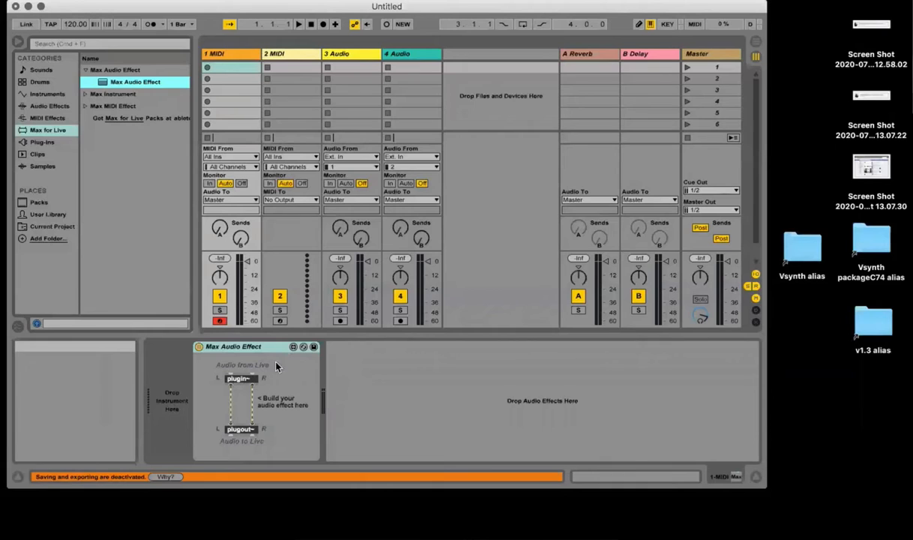
Step: Open the Max Audio Effect in the Max editor, check the Vsynth paste options, and close the editor and console
left_click(293, 347)
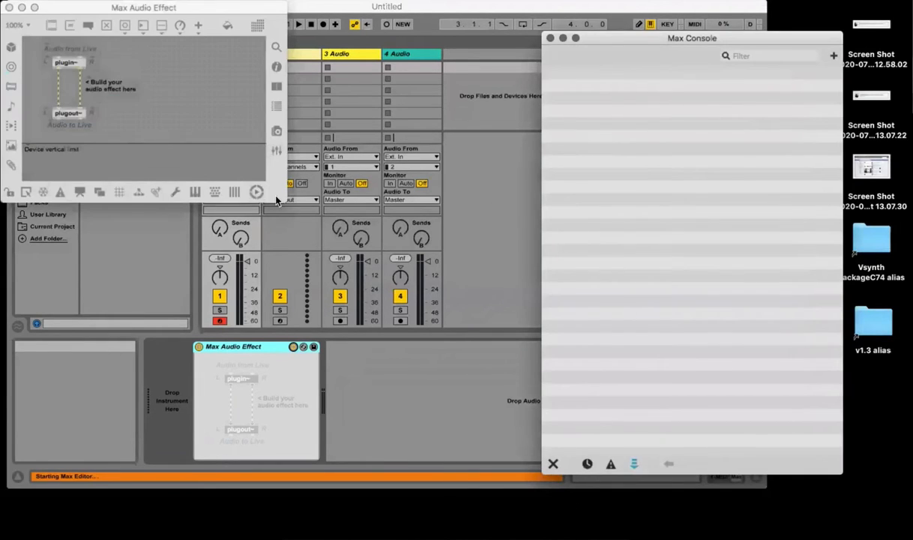
left_click_drag(286, 200, 499, 399)
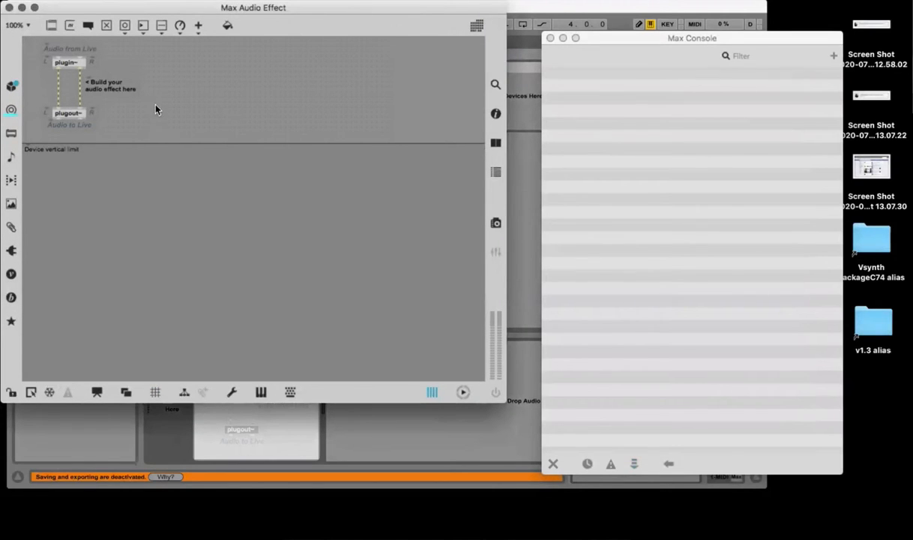
right_click(245, 241)
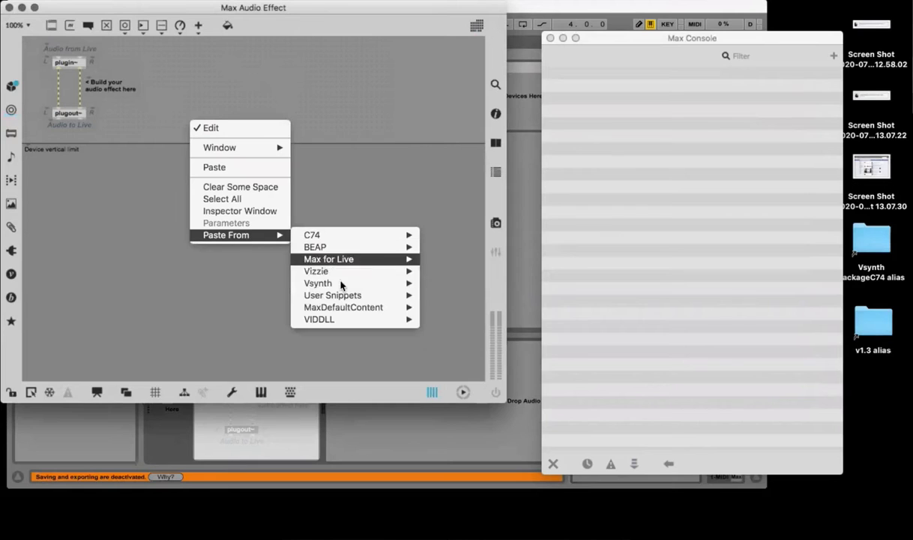
mouse_move(330, 282)
left_click(410, 132)
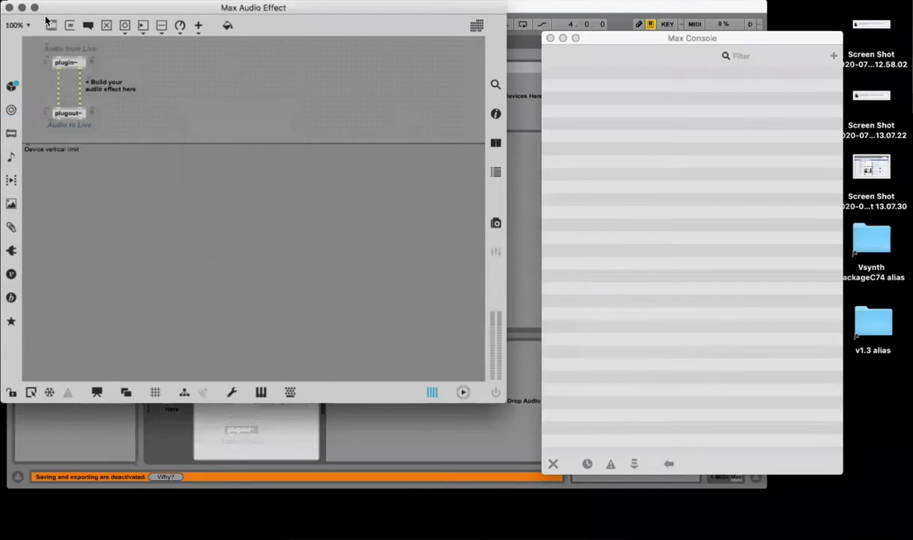
left_click(11, 8)
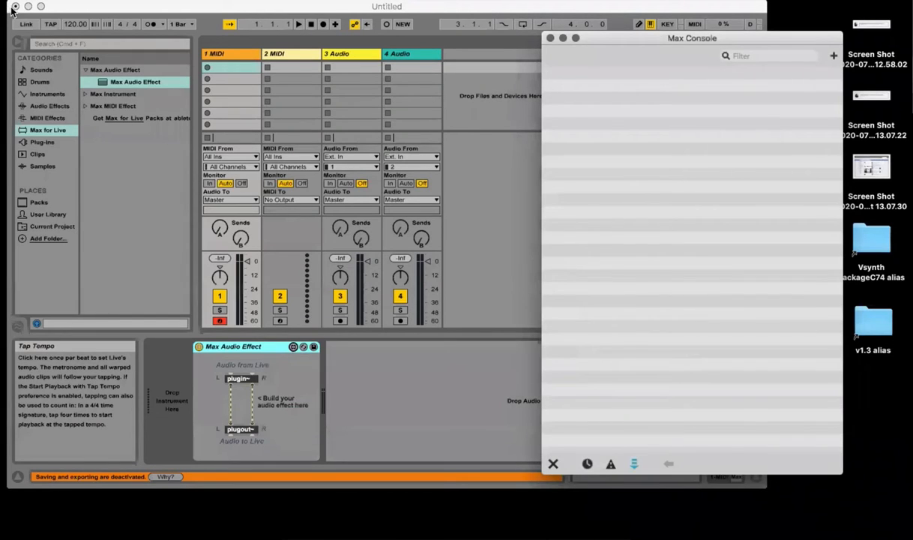
left_click(548, 37)
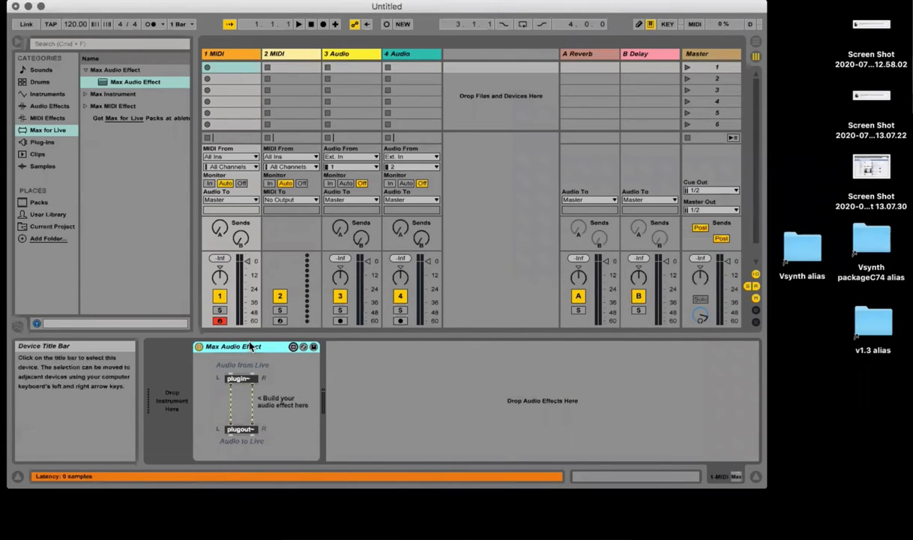
Step: Open rotating triangle.maxpat from the desktop in Max and unlock the patch for editing
key("F11")
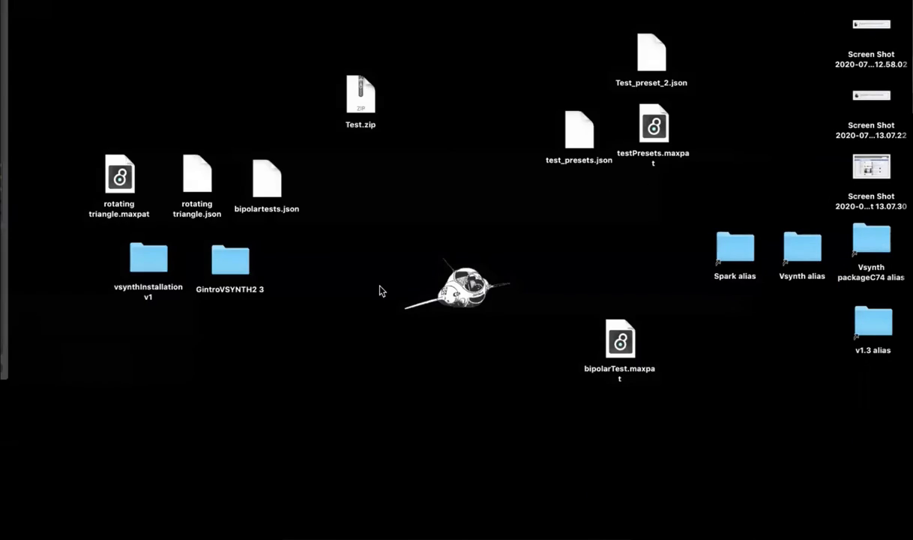
double_click(114, 183)
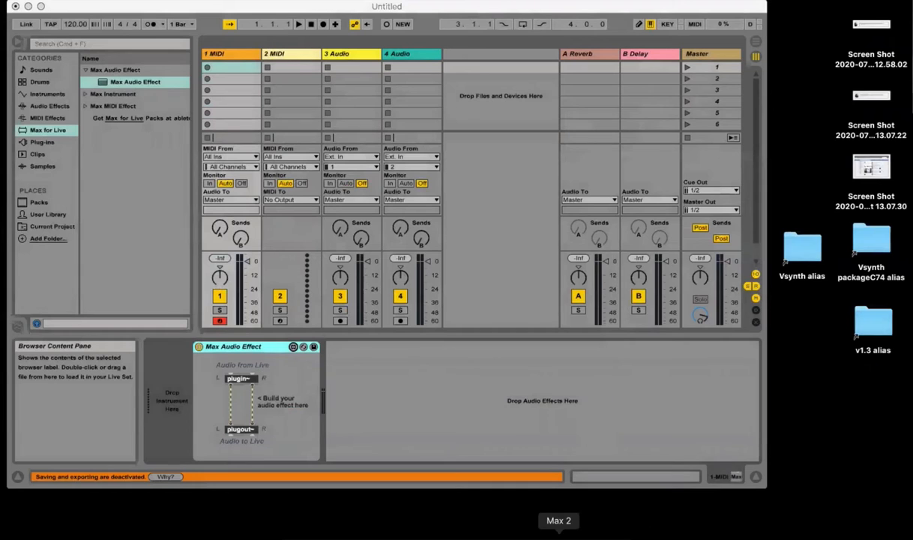
left_click(559, 537)
key("super+e")
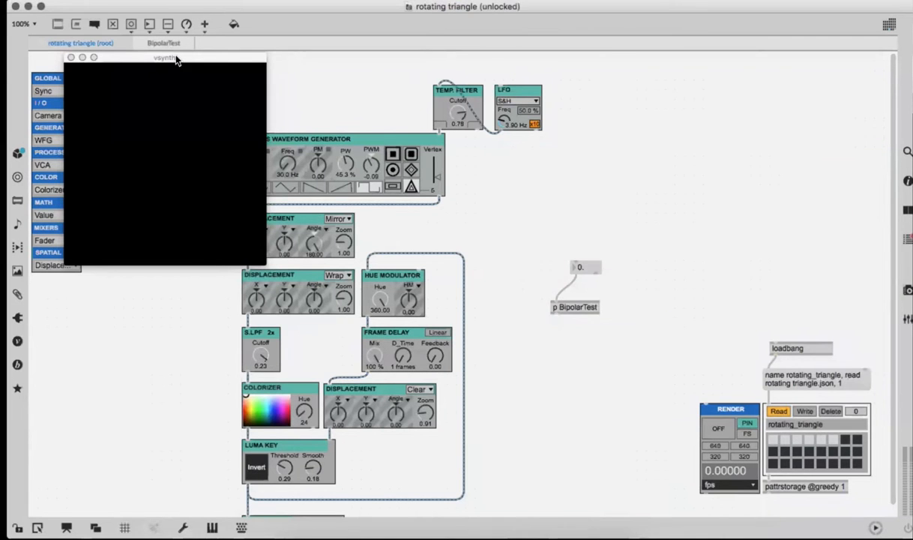
Step: Move the vsynth output window off the modules and delete the BipolarTest subpatcher with its number box
left_click_drag(177, 60, 816, 83)
left_click_drag(588, 214, 580, 386)
key("BackSpace")
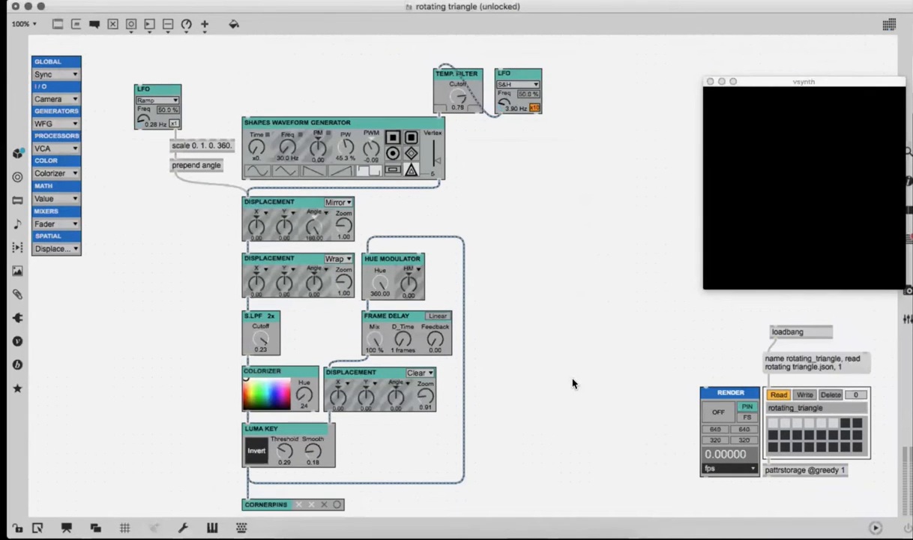
Step: Align the loadbang object above its message box, shift the whole patch upward, and reposition the vsynth window
left_click_drag(786, 335, 777, 336)
left_click(622, 350)
key("super+a")
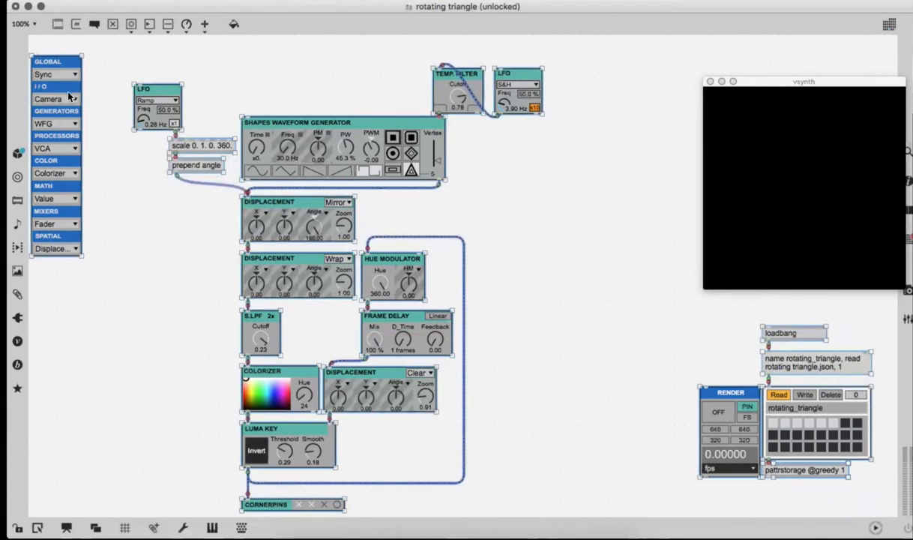
left_click_drag(66, 92, 65, 74)
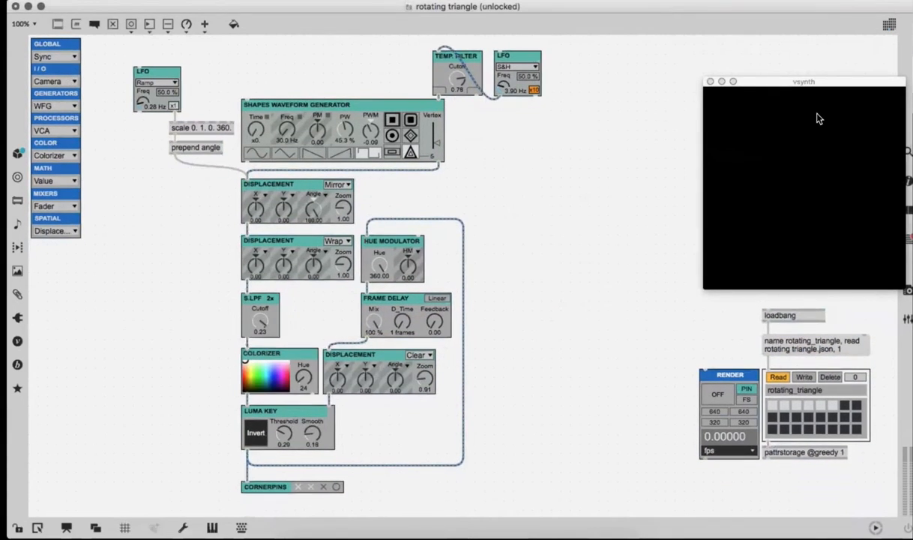
left_click_drag(818, 83, 789, 51)
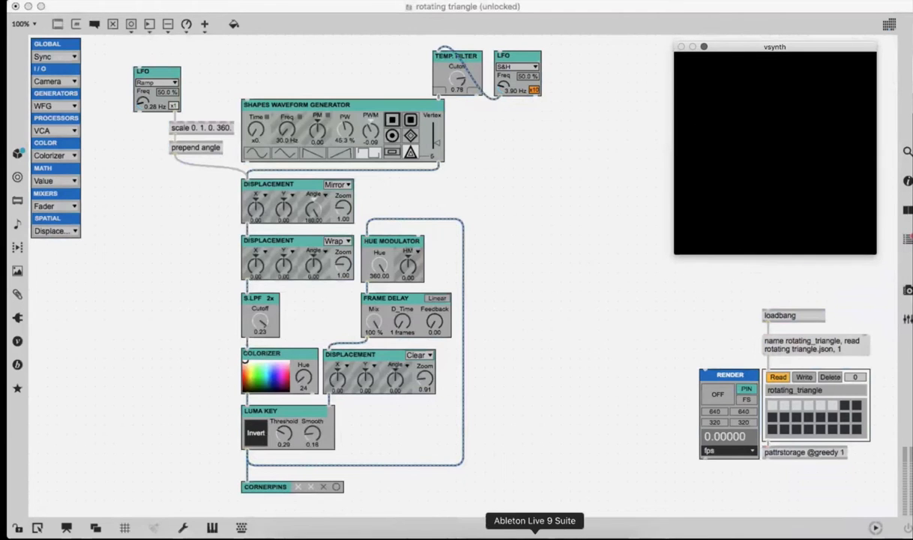
left_click(534, 534)
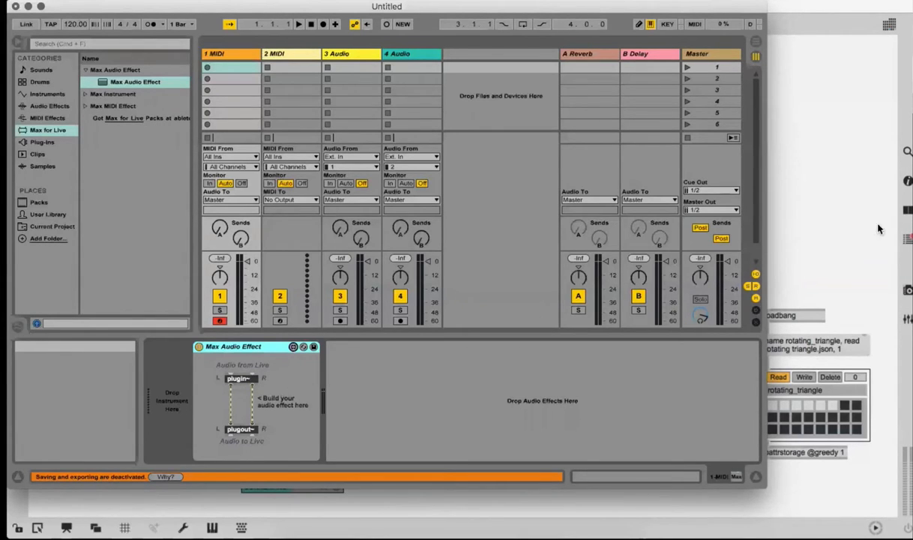
left_click(834, 177)
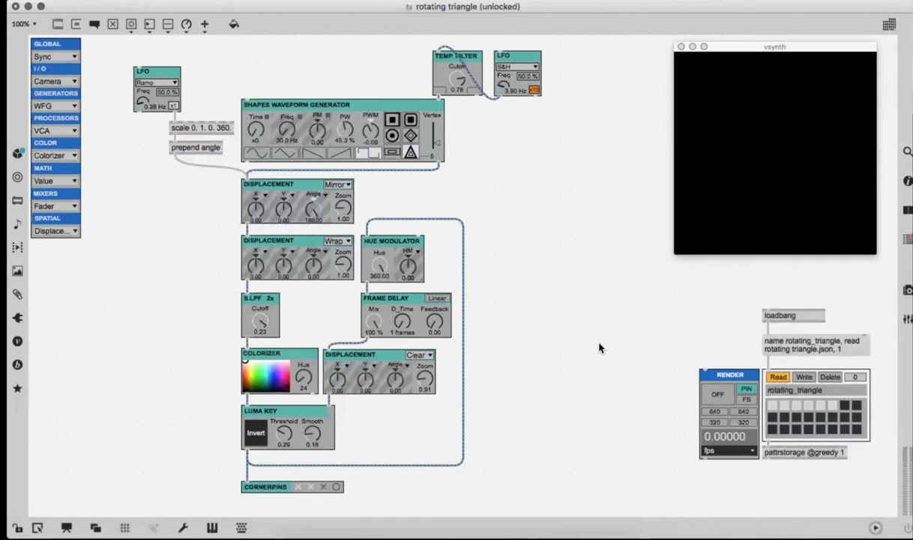
Step: Encapsulate all objects of the rotating triangle patch into one subpatcher and name it Vsynth_Patch
key("super+a")
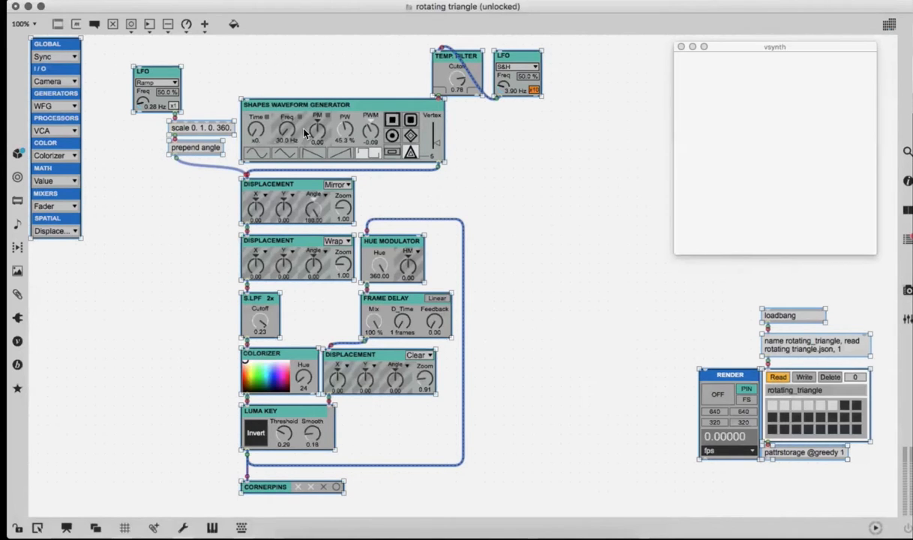
key("super+n")
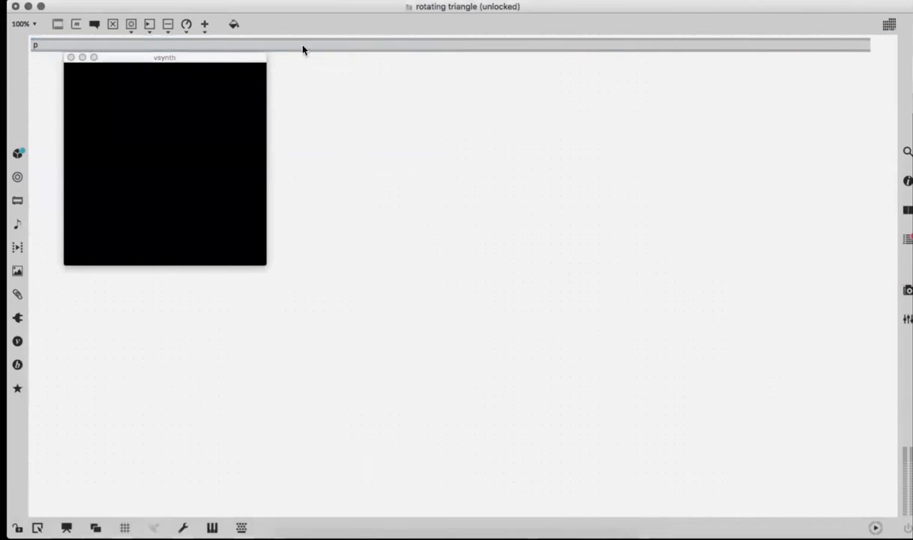
left_click_drag(287, 43, 419, 257)
left_click_drag(196, 59, 396, 41)
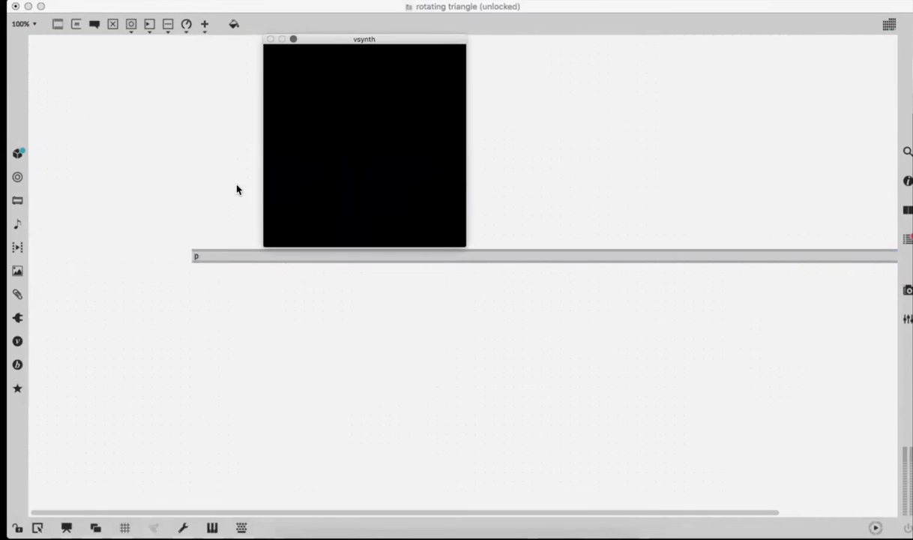
left_click(224, 258)
type("p Vsynth")
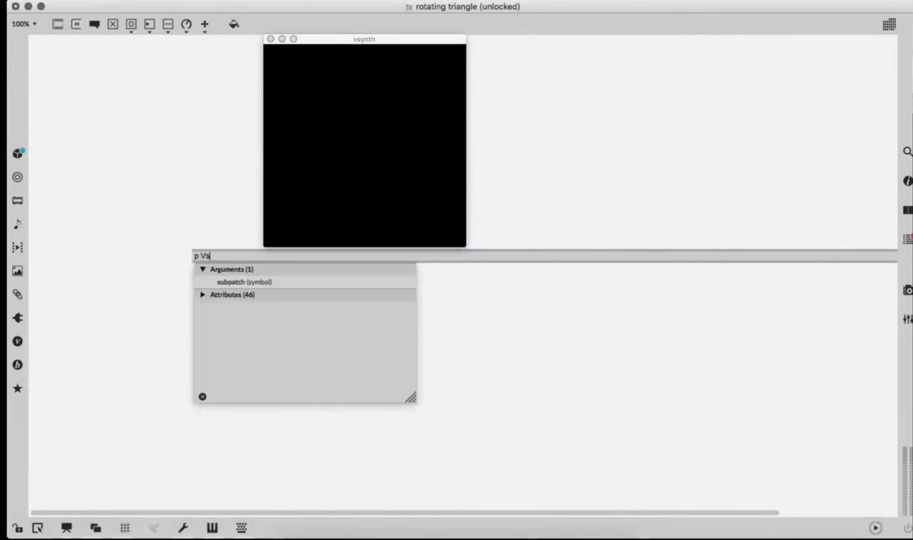
type("_Patch")
key("Return")
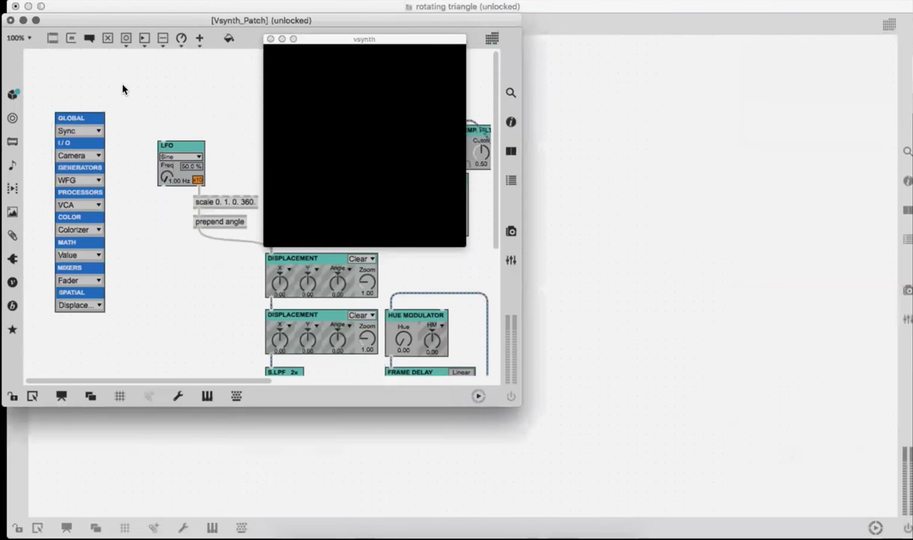
Step: Add an inlet object inside the Vsynth_Patch subpatcher and enlarge its window
type("ninlet")
key("Return")
left_click(36, 21)
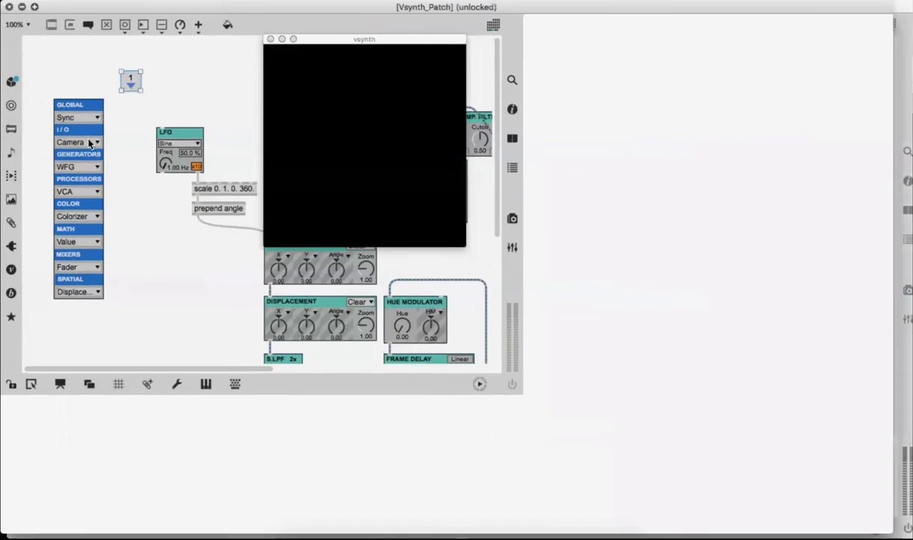
Step: Shift all objects toward the subpatch's upper-left corner and delete the column of Vsynth module menus
key("super+a")
left_click_drag(69, 149, 39, 100)
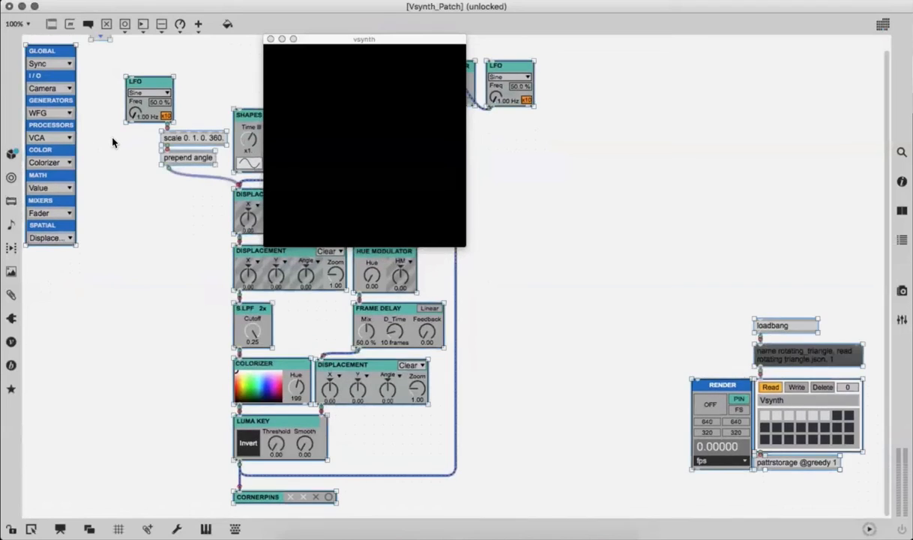
scroll(105, 146, "up", 1)
left_click(94, 167)
left_click(39, 126)
key("BackSpace")
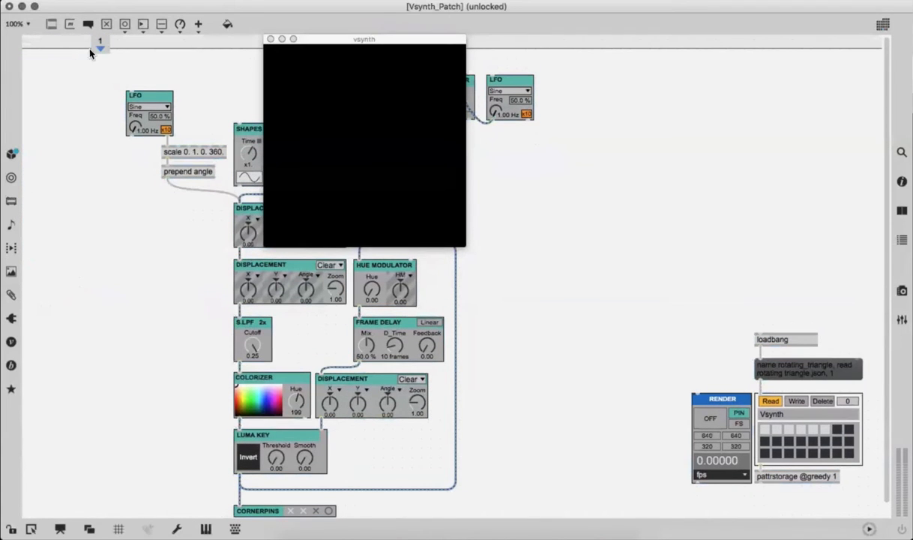
Step: Place the inlet in the subpatch's upper-left corner, left of the LFO, and close the subpatcher window
left_click_drag(92, 40, 57, 73)
scroll(55, 90, "down", 1)
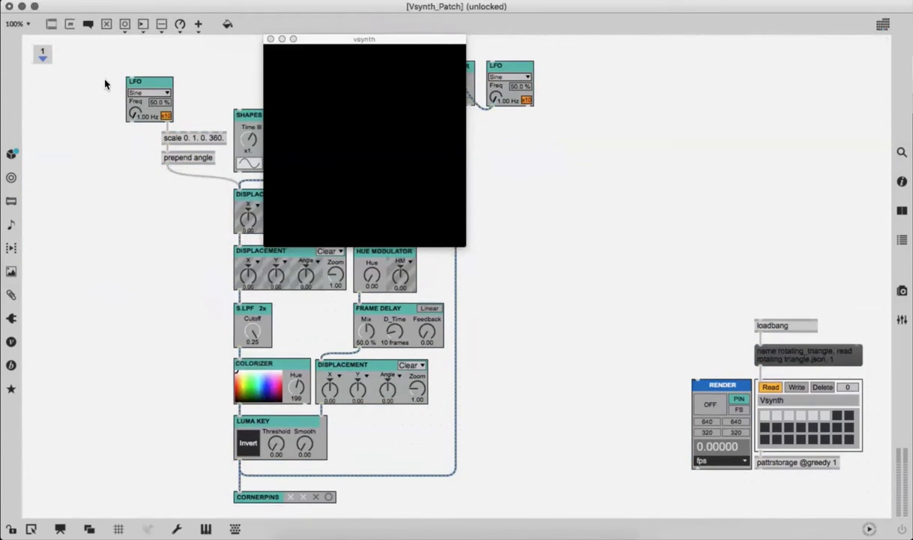
left_click(45, 54)
left_click(10, 6)
Step: Move the p Vsynth_Patch object near the patch's upper-left corner and the vsynth window away to the right
left_click_drag(215, 259, 78, 118)
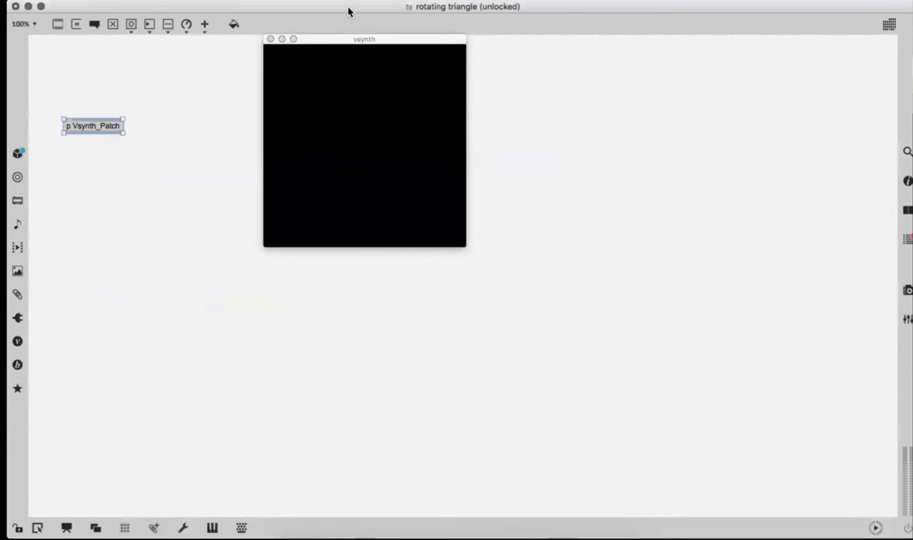
left_click_drag(313, 36, 582, 164)
left_click_drag(690, 224, 689, 225)
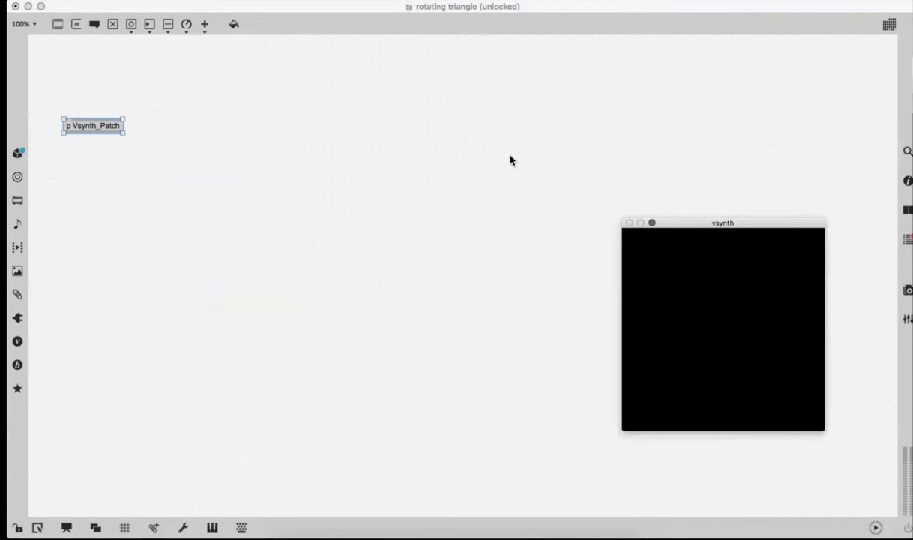
Step: Open the Vsynth_Patch subpatcher to check its contents, then close it
double_click(120, 123)
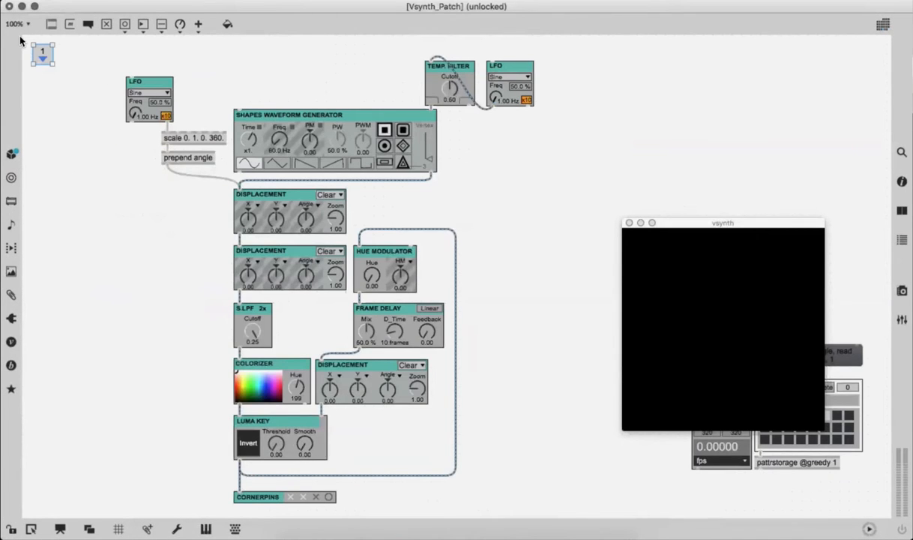
mouse_move(33, 7)
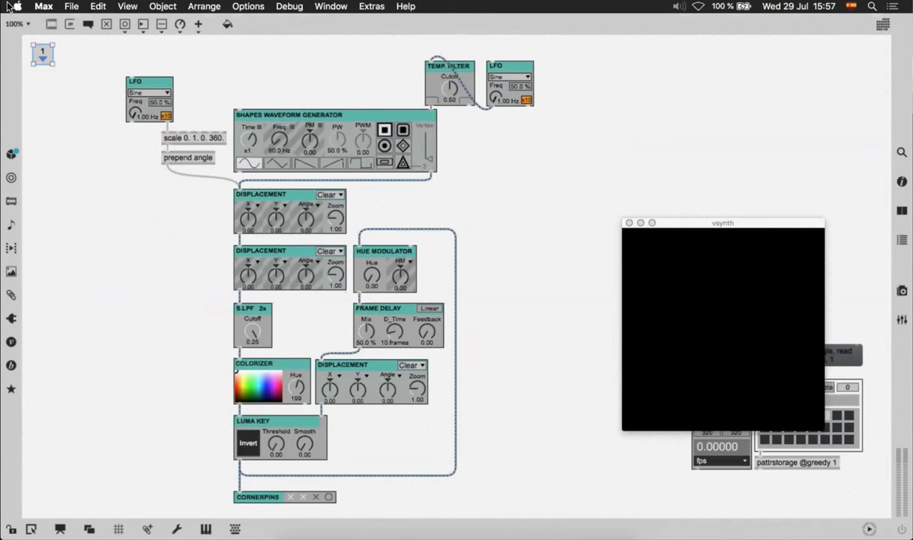
left_click(10, 6)
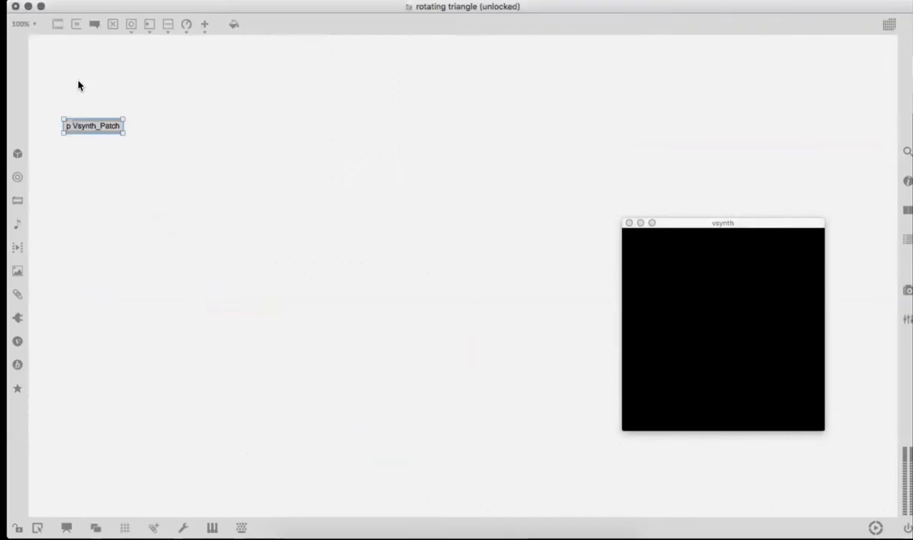
Step: Add a button and an "open" message box above p Vsynth_Patch, placing the message under the button and connecting them
key("b")
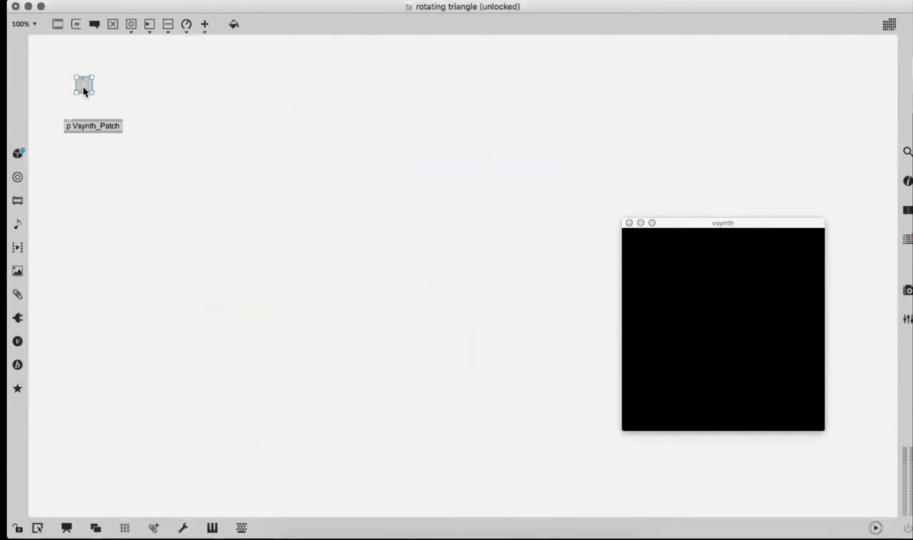
type("n")
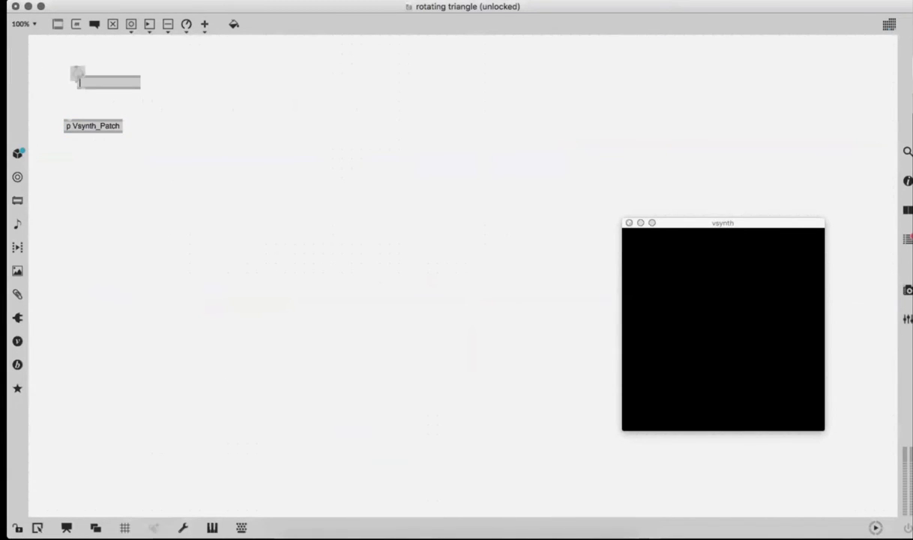
type("message")
key("Return")
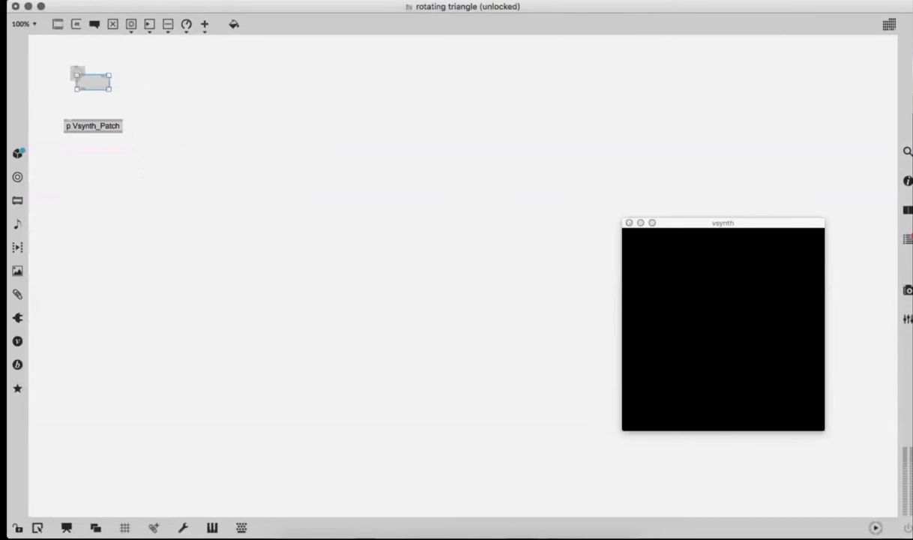
key("Return")
type("openrect")
key("BackSpace")
key("BackSpace")
key("BackSpace")
key("BackSpace")
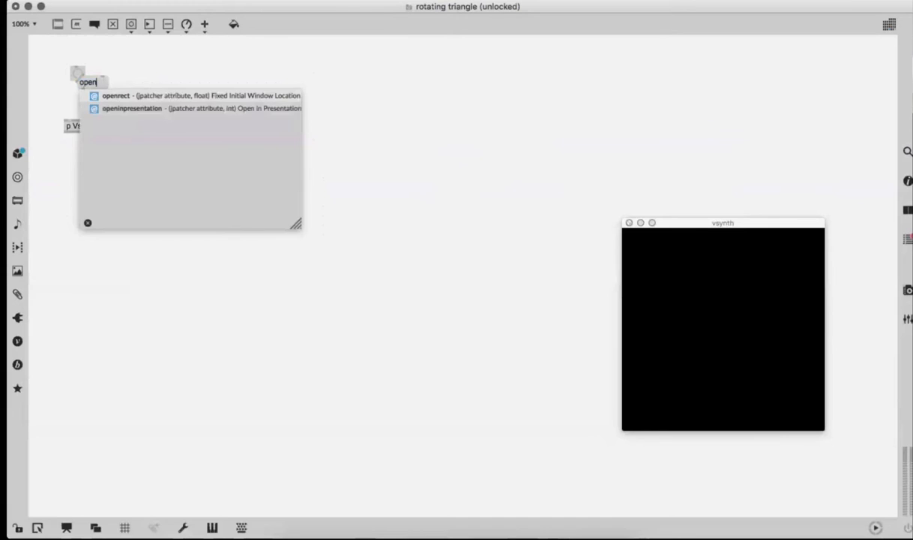
left_click(125, 97)
left_click(101, 92)
Step: Lower p Vsynth_Patch to make room and add a pcontrol object between it and the open message
left_click_drag(101, 92, 93, 156)
left_click(93, 124)
left_click(87, 128)
type("npcontrol")
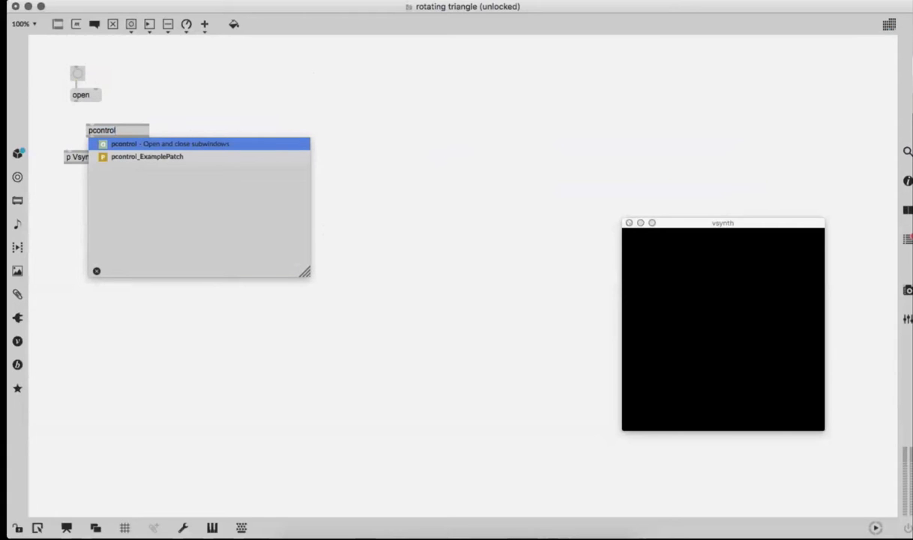
key("Return")
Step: Connect the open message through pcontrol to p Vsynth_Patch and line the objects up in a tidy column
key("super+j")
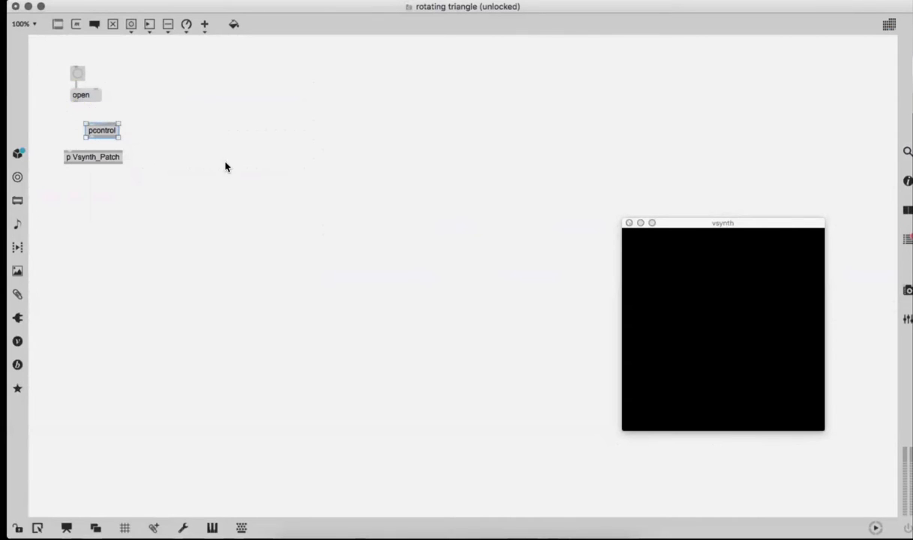
left_click_drag(220, 200, 62, 40)
left_click(167, 95)
left_click_drag(74, 101, 92, 136)
left_click(96, 132)
Step: Test the button twice by opening the Vsynth_Patch subpatcher with it, closing the subpatcher window each time
left_click(77, 72, "super")
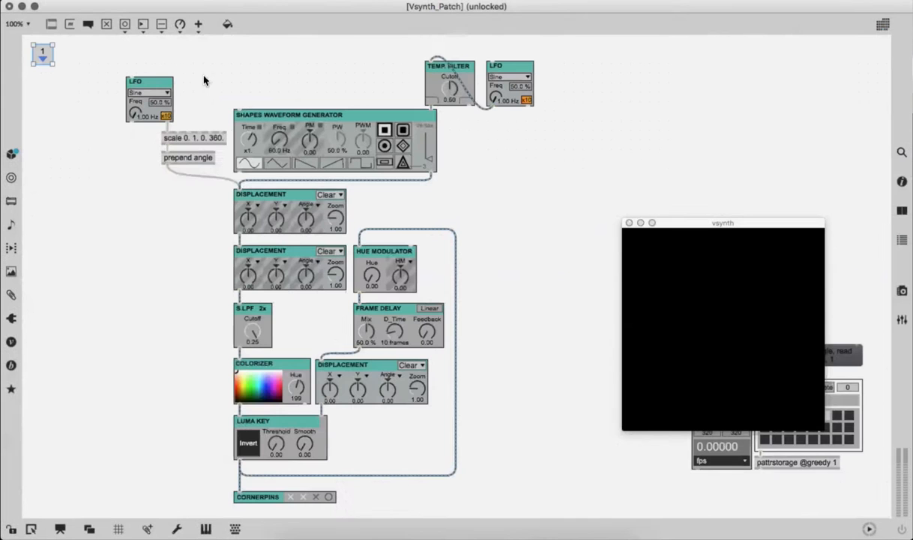
left_click(9, 6)
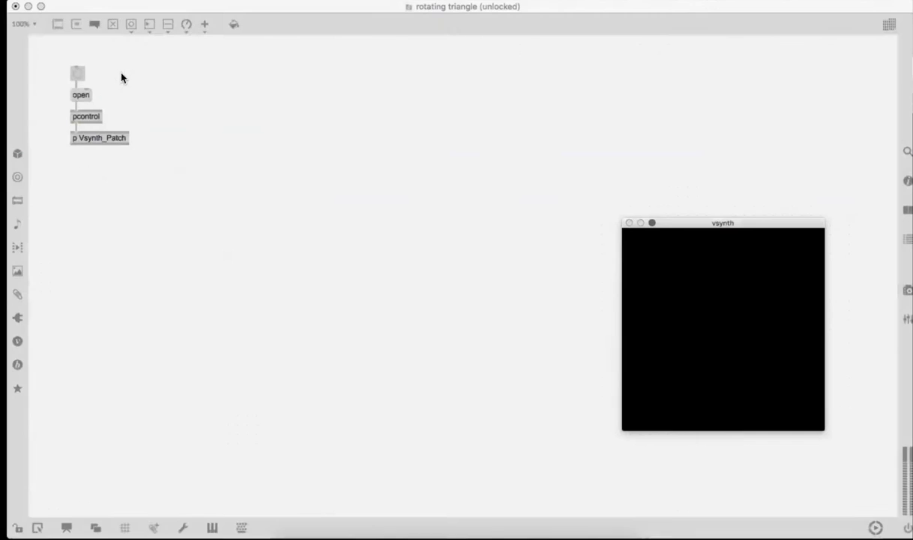
left_click(84, 73, "super")
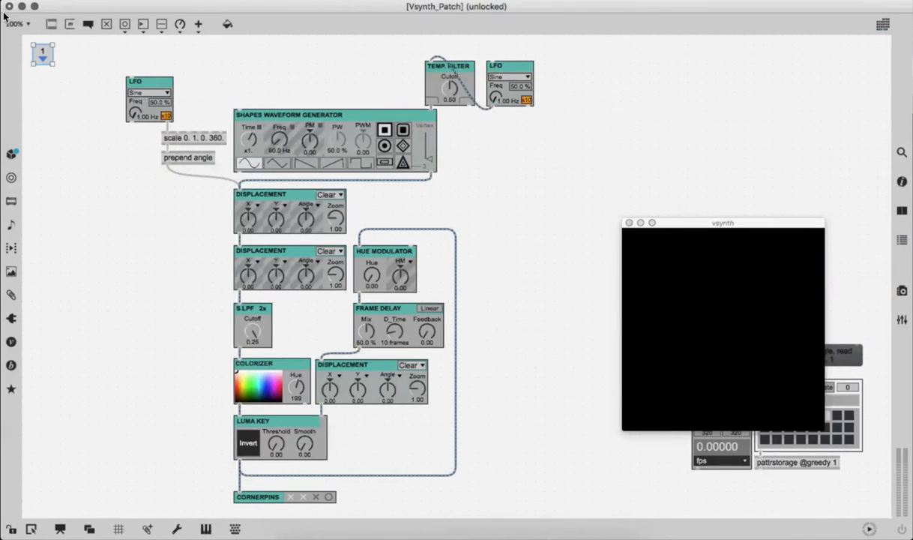
left_click(10, 6)
Step: Move the column from the button to p Vsynth_Patch closer to the patch's upper-left corner
key("super+e")
left_click_drag(170, 164, 61, 61)
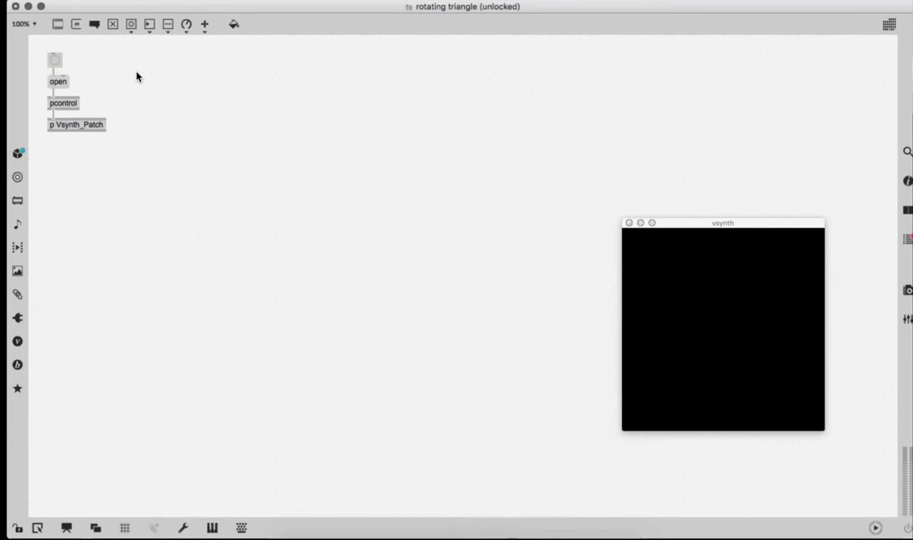
Step: Switch to Ableton Live to examine the plugin~ and plugout~ objects in the Max Audio Effect device, and return to the Max patch
key("ctrl+Up")
left_click(163, 259)
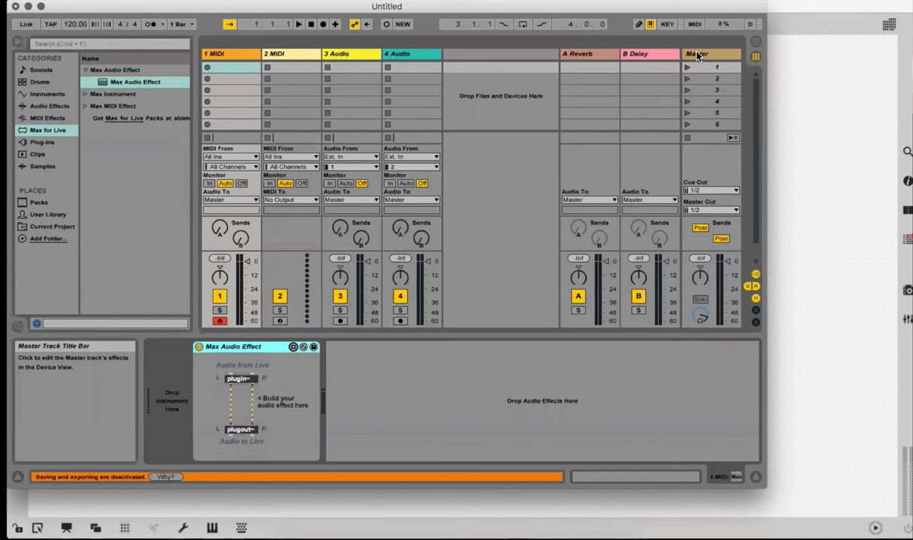
left_click(825, 148)
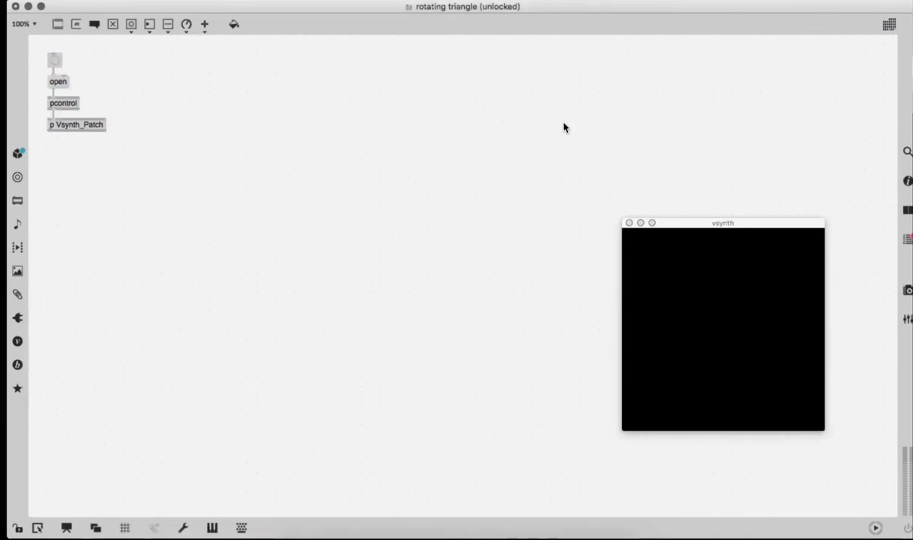
Step: Add a plugin~ object beside the column and place a duplicate of it just below
type("nplu")
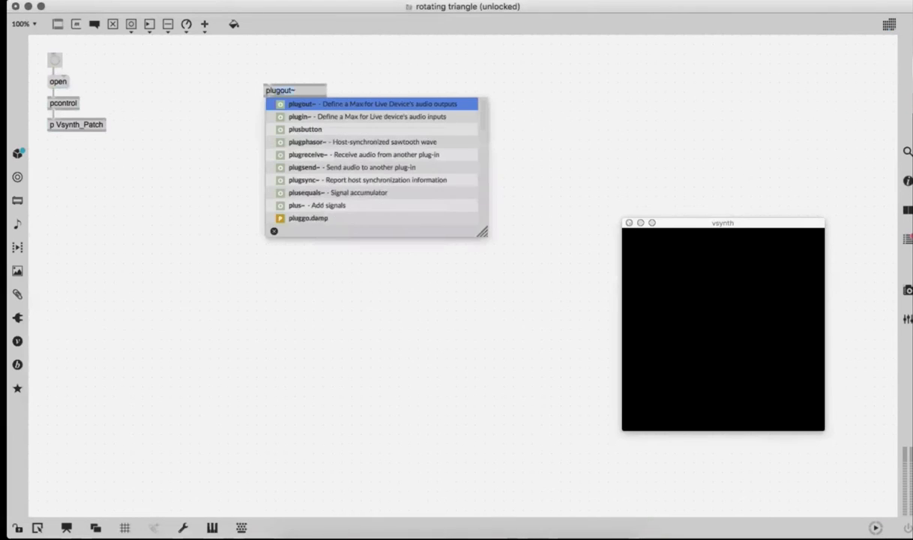
key("Down")
key("Return")
left_click_drag(269, 90, 219, 99)
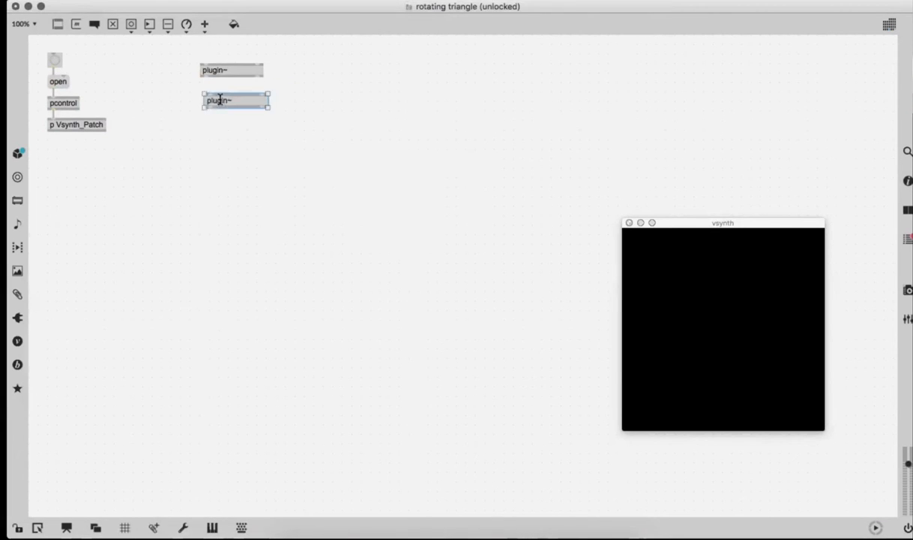
Step: Change the lower plugin~ duplicate into a plugout~ object
left_click(225, 99)
key("BackSpace")
key("BackSpace")
type("pu")
key("BackSpace")
key("BackSpace")
type("o")
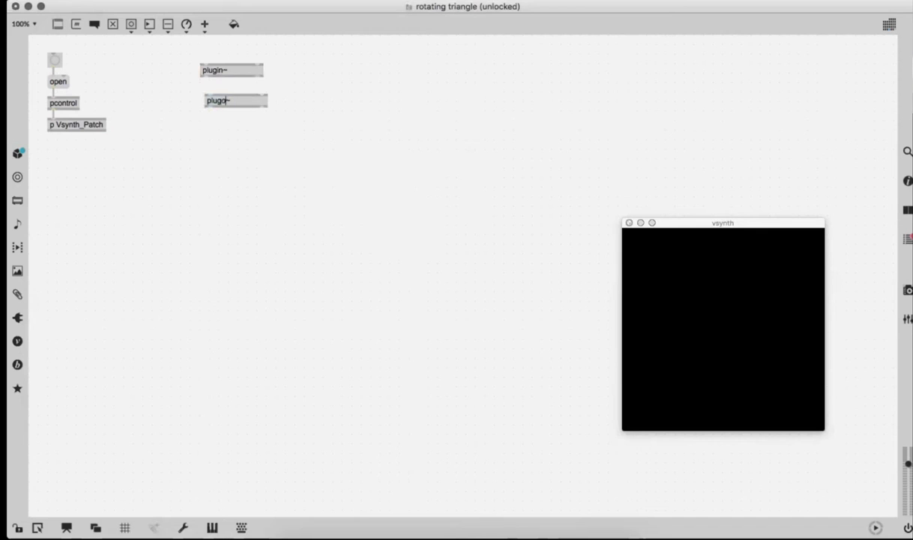
type("ut")
key("Return")
Step: Align plugout~ under plugin~, connect both audio channels between them, and move the pair closer to the open/pcontrol column
left_click_drag(224, 100, 219, 101)
left_click_drag(257, 76, 250, 95)
left_click_drag(194, 51, 251, 120)
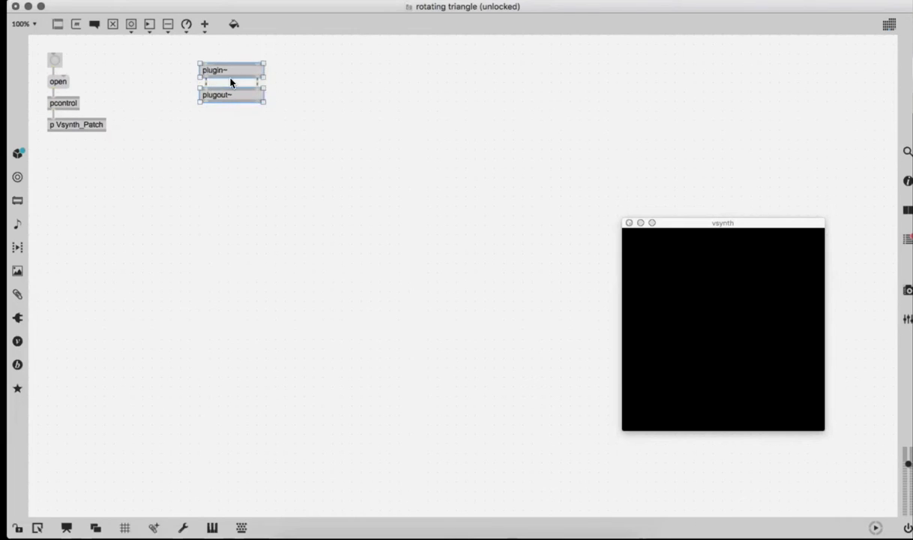
left_click_drag(230, 82, 181, 78)
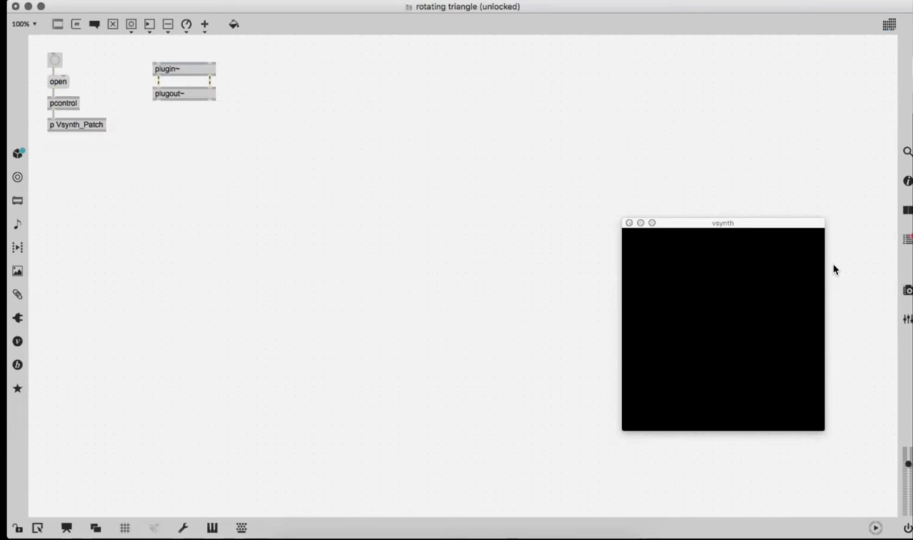
Step: Save the patch as a Max project named VsynthM4L on the Desktop
left_click(40, 6)
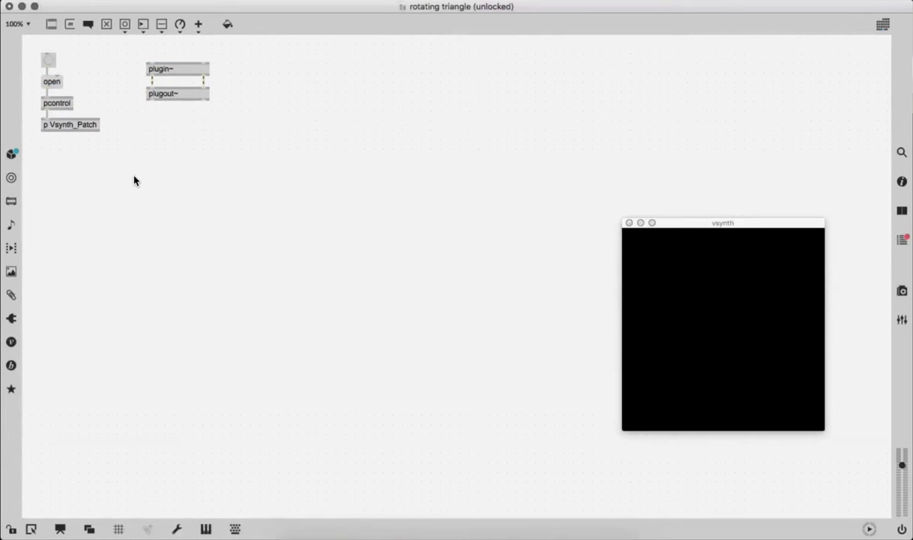
mouse_move(66, 6)
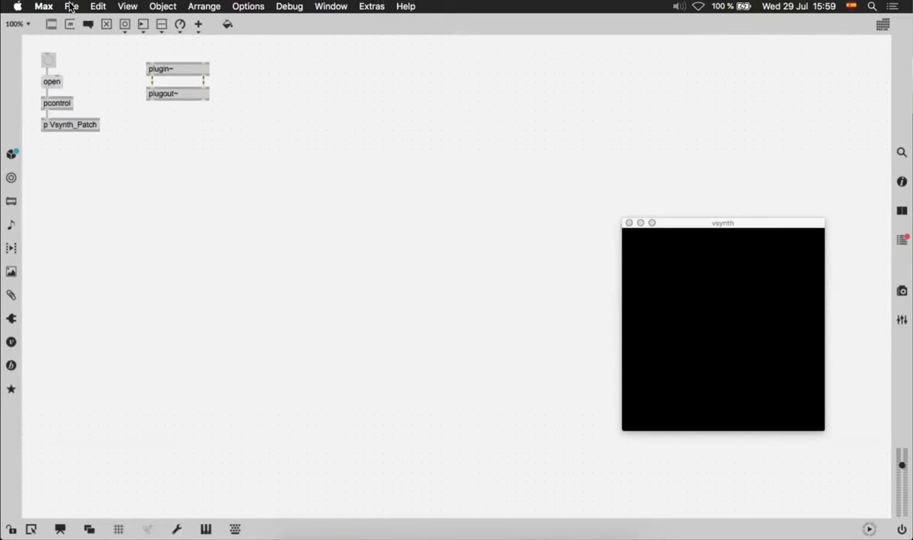
left_click(72, 7)
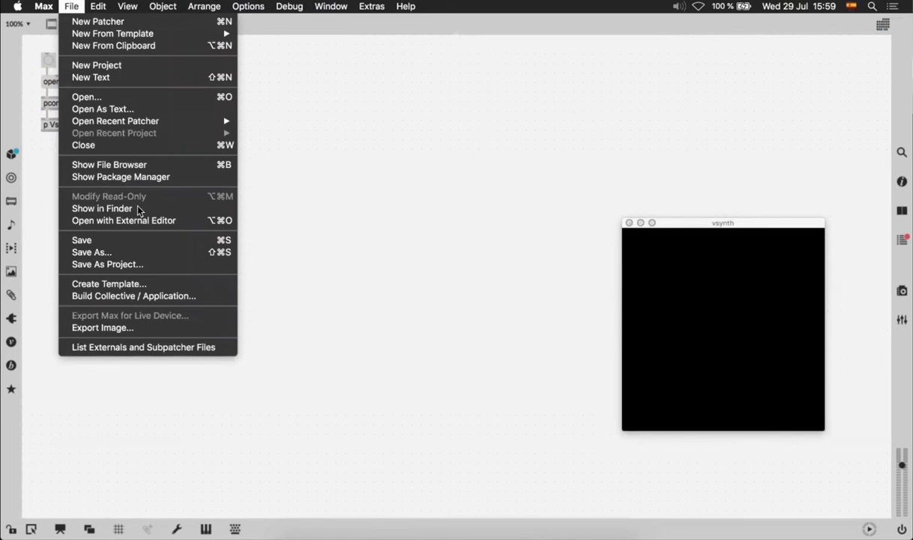
left_click(138, 265)
left_click(288, 208)
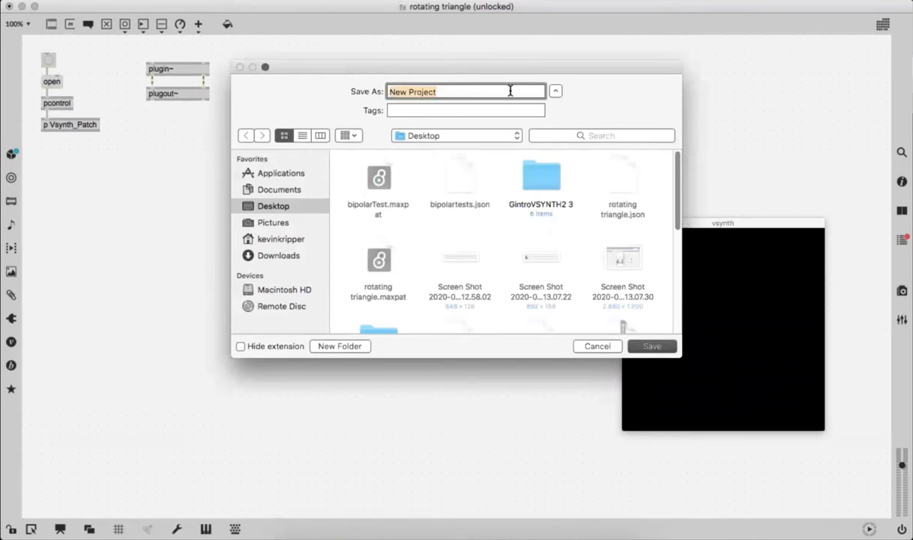
type("N")
key("BackSpace")
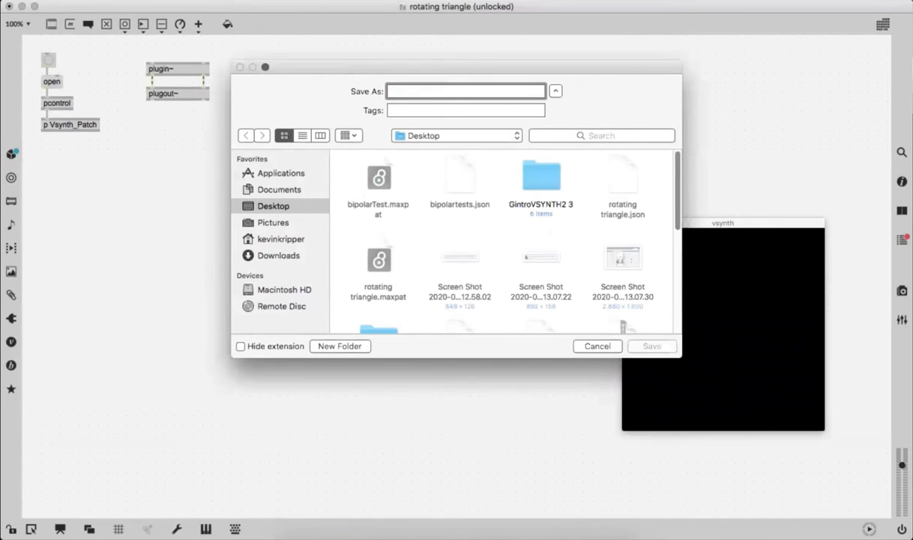
type("VsynthM4L")
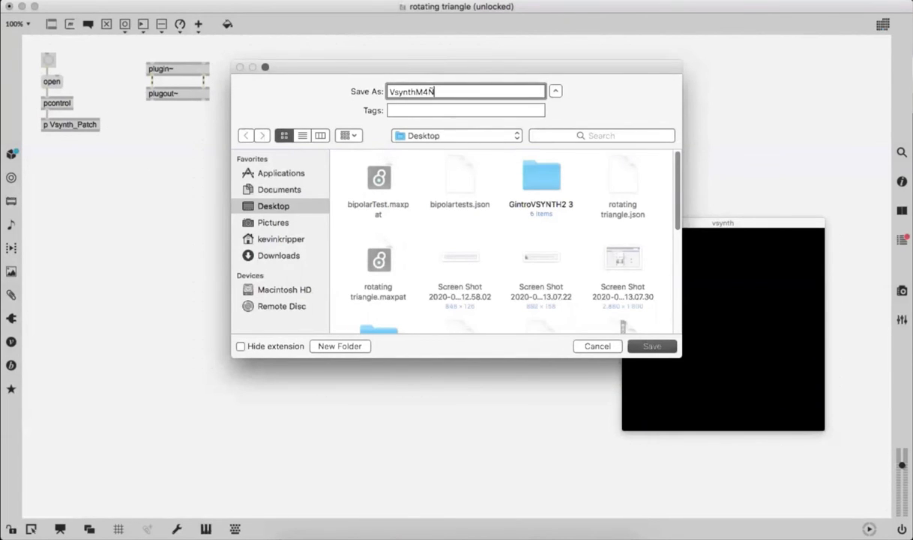
key("Return")
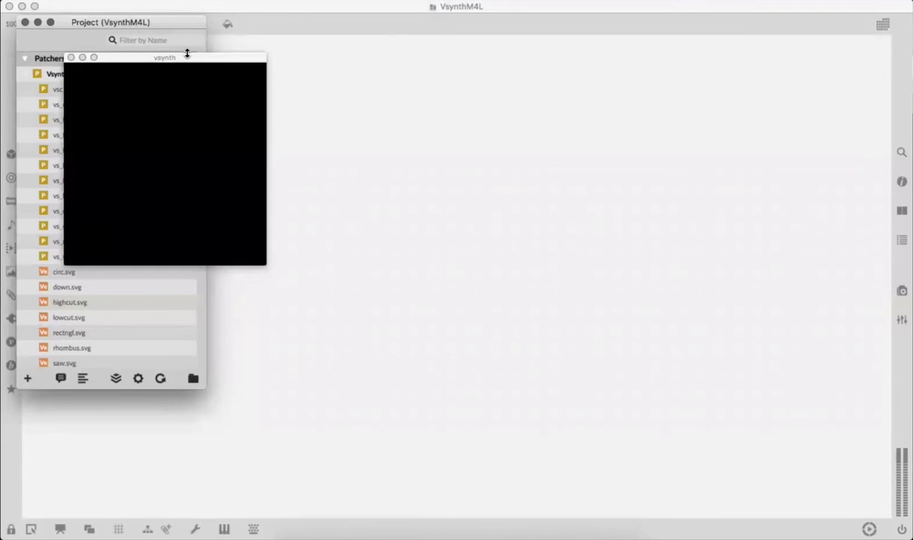
Step: Move the vsynth window off the Project window and examine the patchers, SVG images and data files gathered in the VsynthM4L project
left_click_drag(180, 58, 525, 79)
left_click(121, 147)
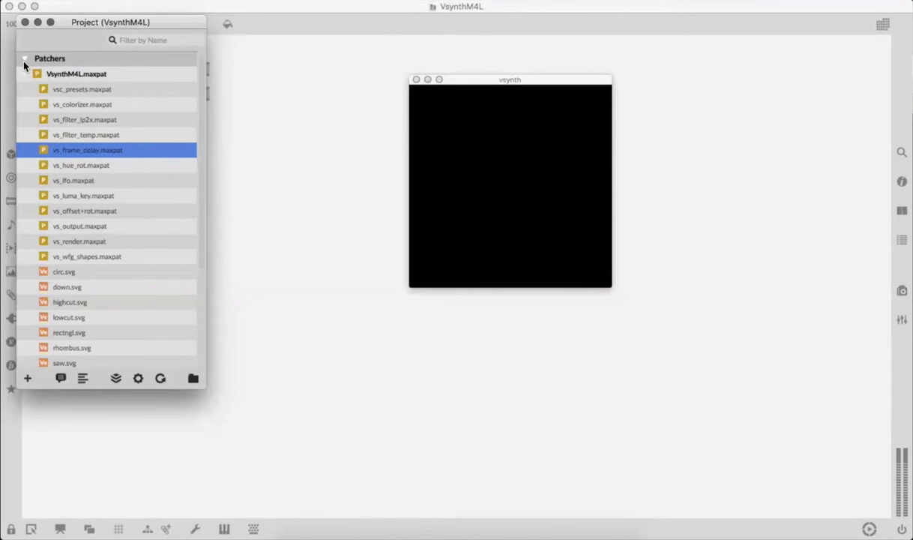
scroll(63, 106, "down", 1)
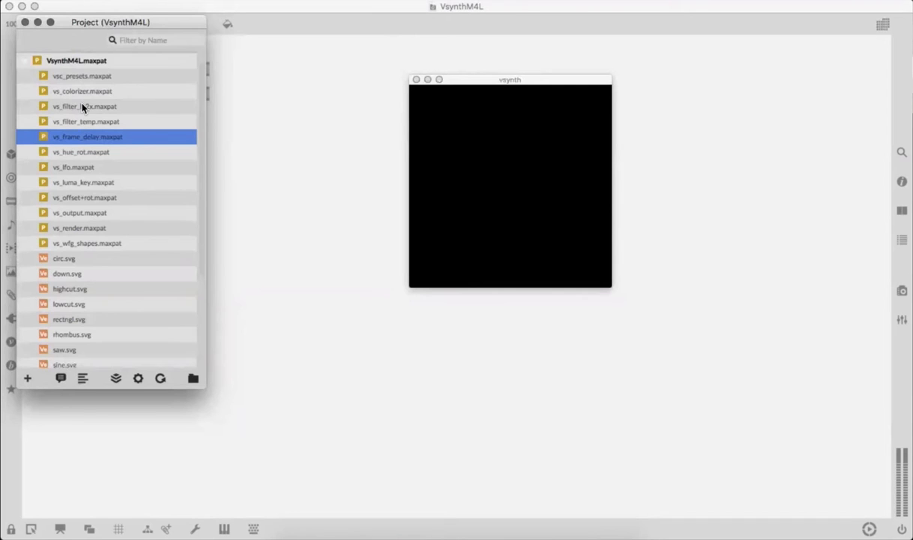
scroll(82, 109, "down", 1)
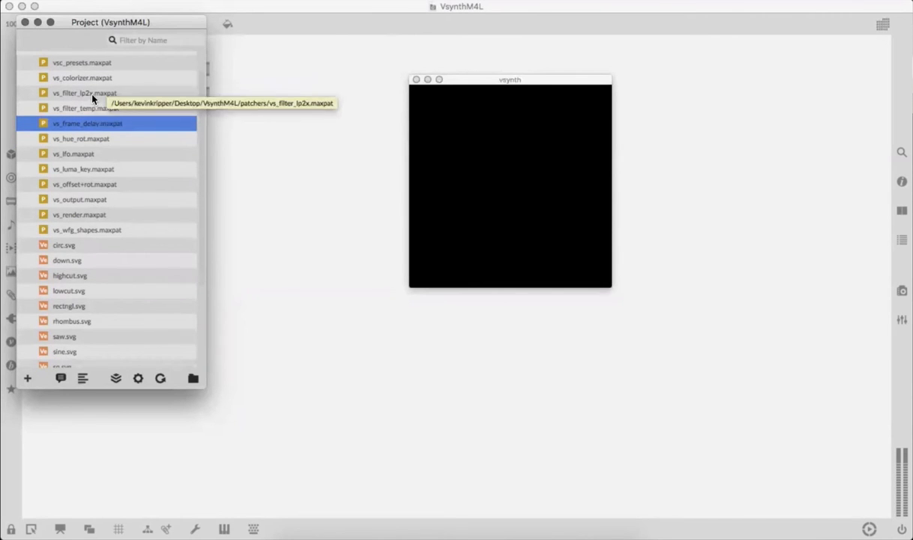
left_click(87, 91)
left_click(102, 124)
scroll(102, 157, "down", 3)
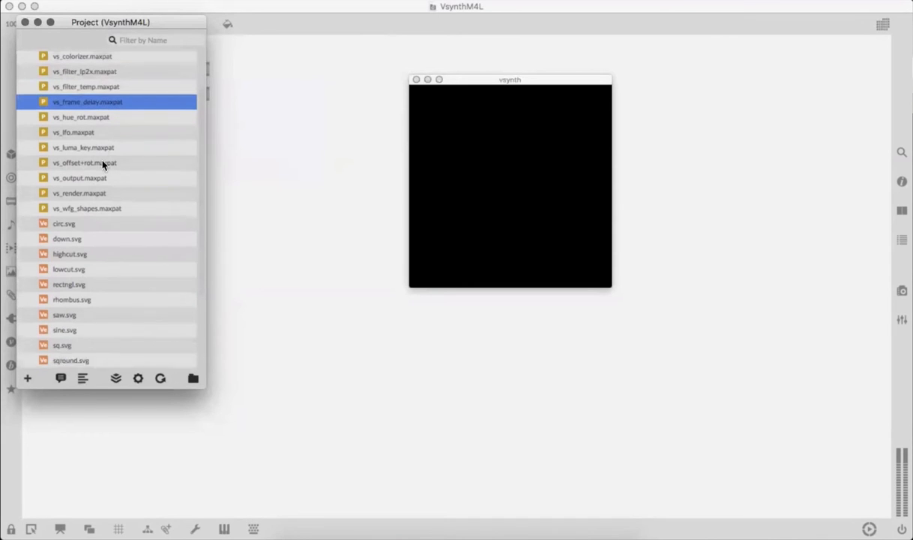
left_click(90, 250)
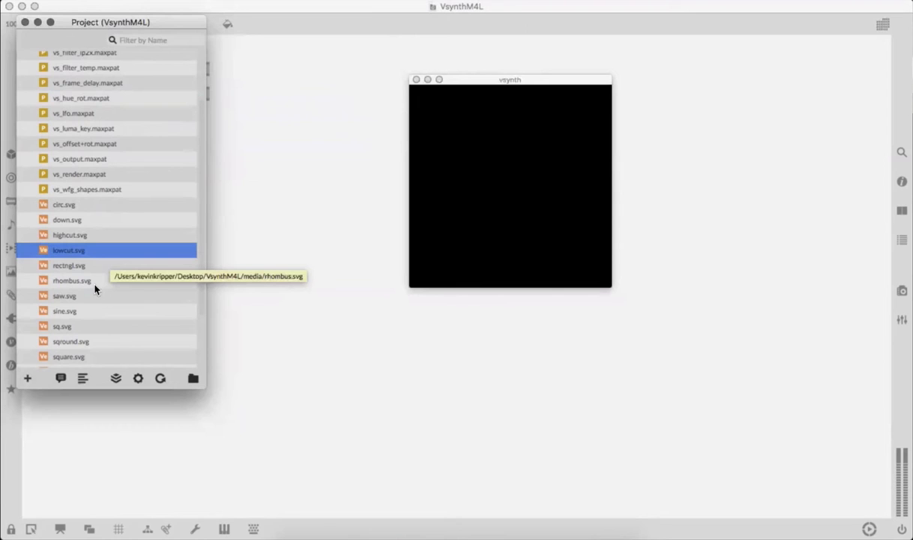
left_click(94, 285)
scroll(96, 288, "down", 5)
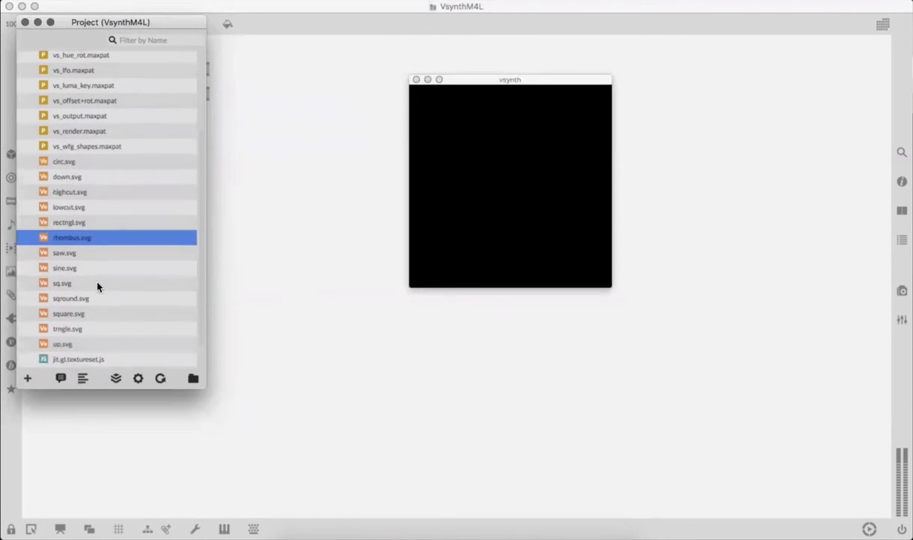
left_click(111, 331)
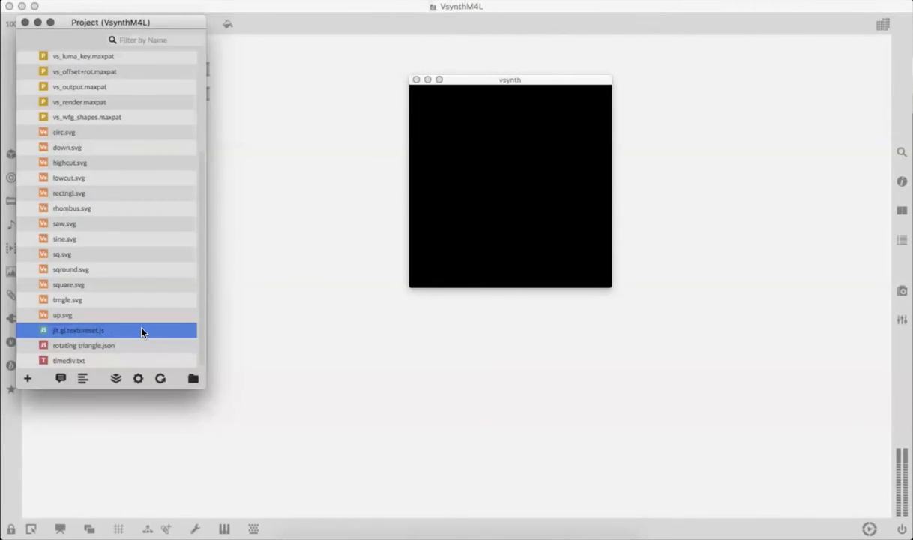
scroll(140, 300, "up", 8)
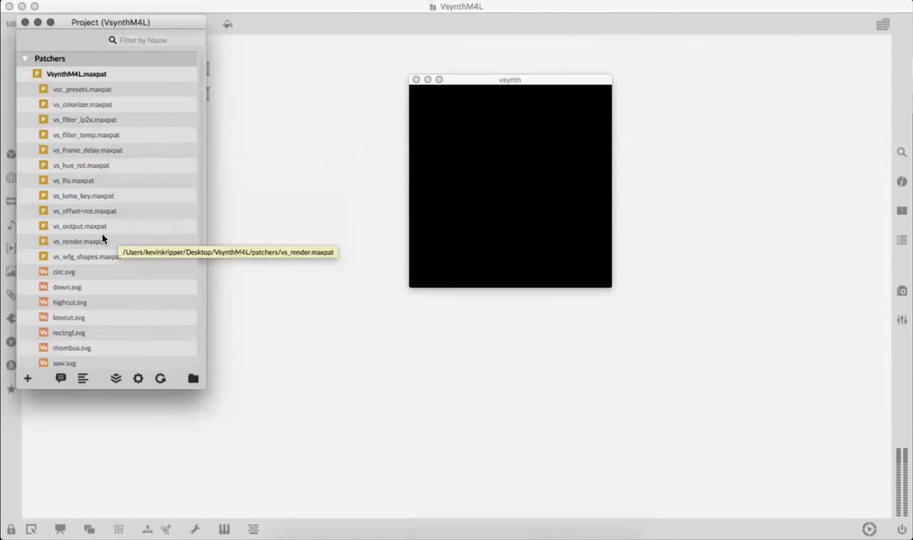
scroll(116, 146, "down", 9)
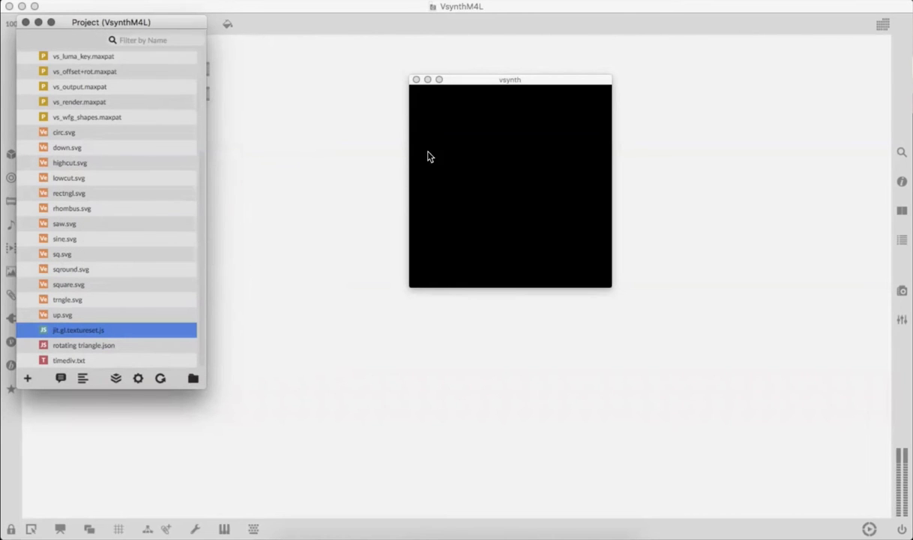
Step: Move the vsynth window to the patch's far right and the Project window beside the open/pcontrol column, and browse its file list
left_click_drag(31, 28, 428, 152)
left_click_drag(517, 78, 744, 71)
left_click_drag(542, 145, 242, 45)
scroll(240, 187, "up", 4)
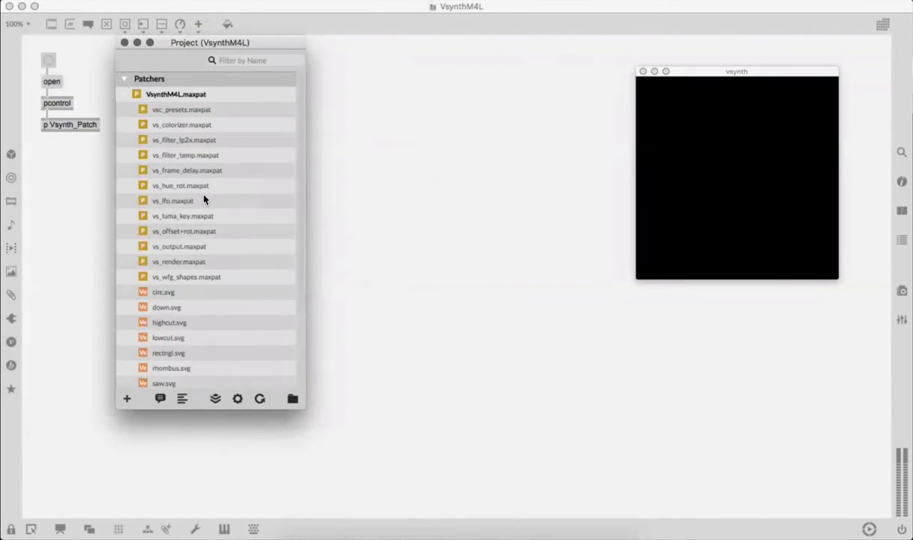
scroll(194, 185, "down", 4)
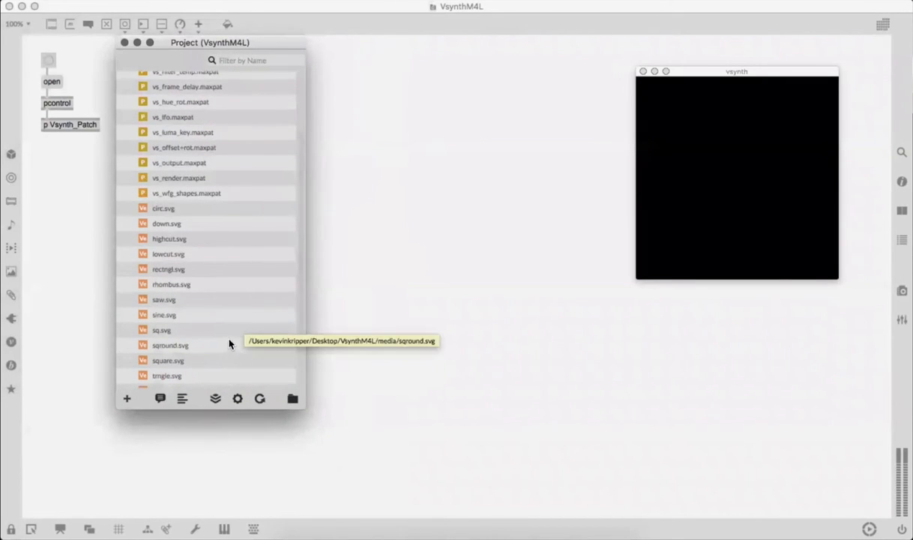
Step: Consolidate the VsynthM4L project so its dependencies are gathered into the project folder
scroll(229, 349, "down", 1)
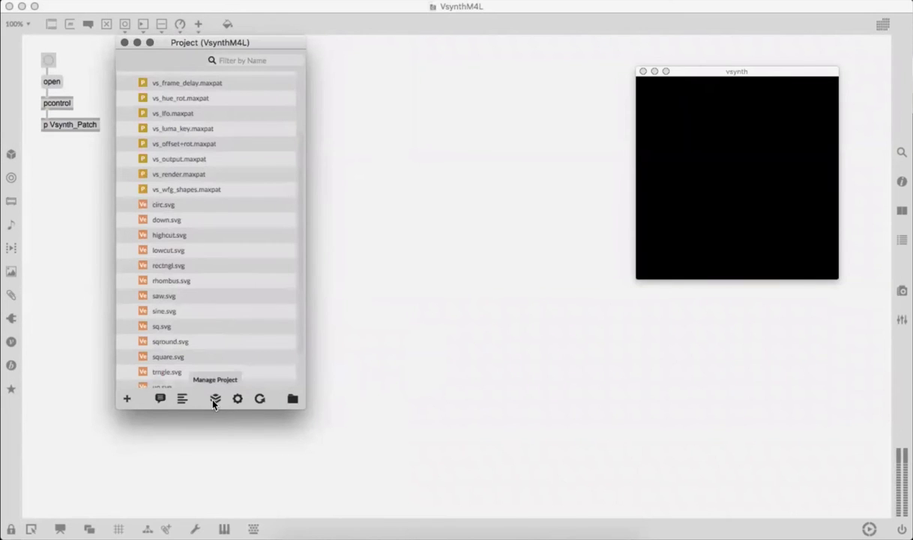
left_click(214, 398)
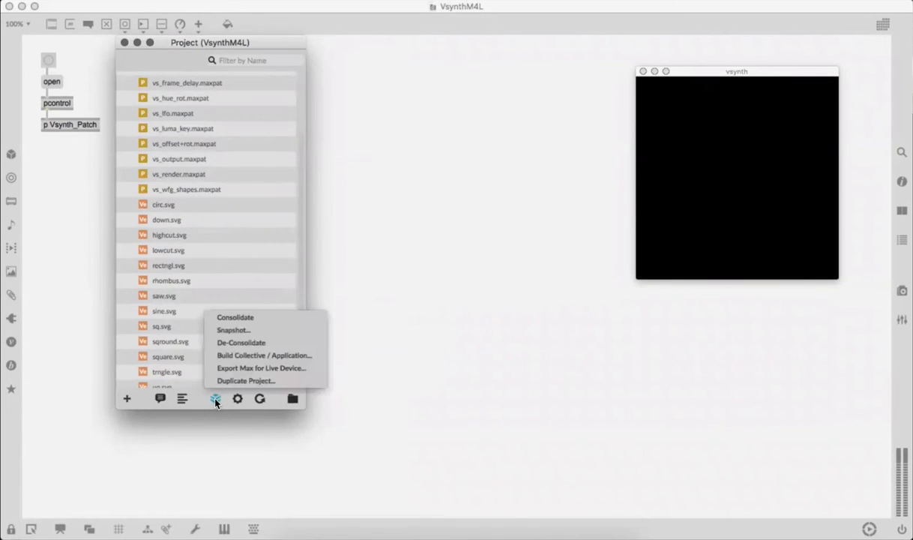
left_click(261, 321)
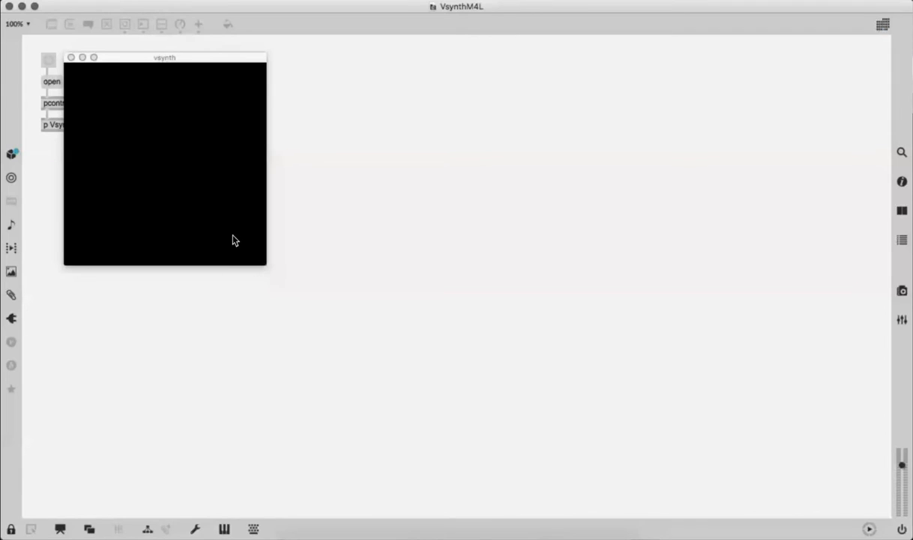
Step: Move the vsynth, patch and Project windows apart so the project's file list is accessible, and browse the list
left_click_drag(160, 60, 386, 119)
left_click(124, 143)
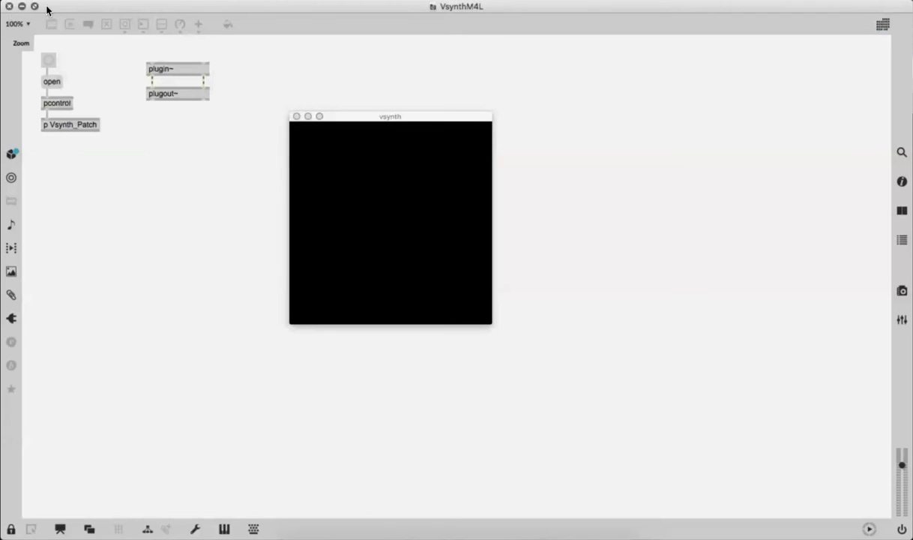
left_click_drag(46, 7, 304, 8)
left_click(181, 40)
left_click_drag(182, 40, 85, 24)
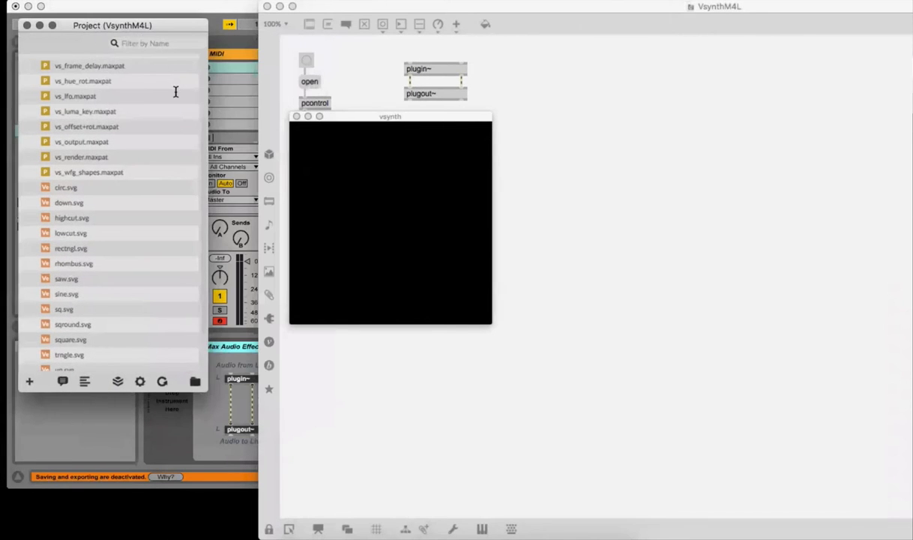
scroll(122, 224, "down", 3)
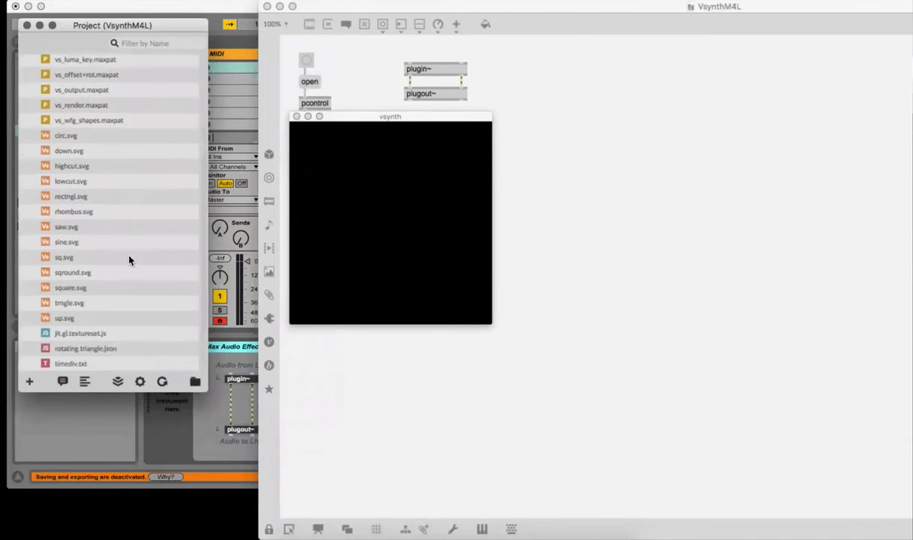
Step: Export the project as a Max for Live device named VsynthM4L.amxd on the Desktop
left_click(117, 381)
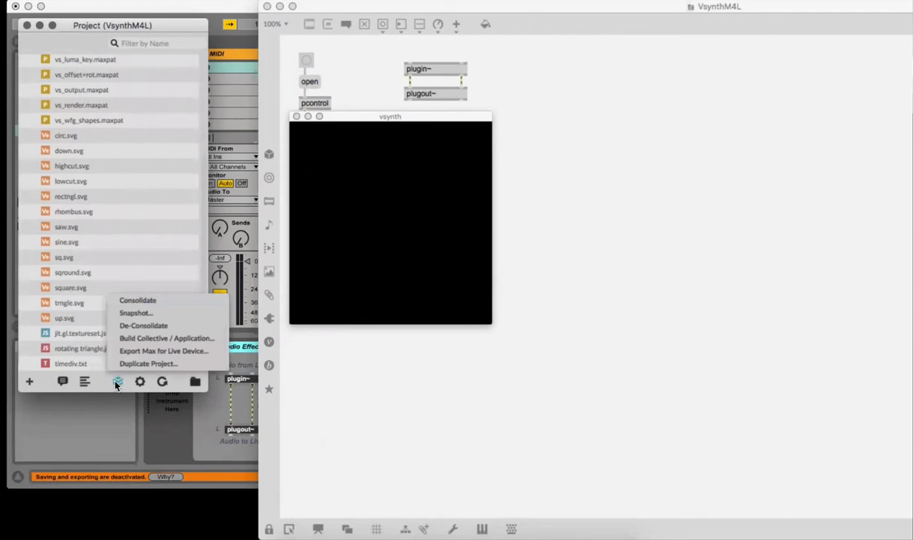
left_click(195, 352)
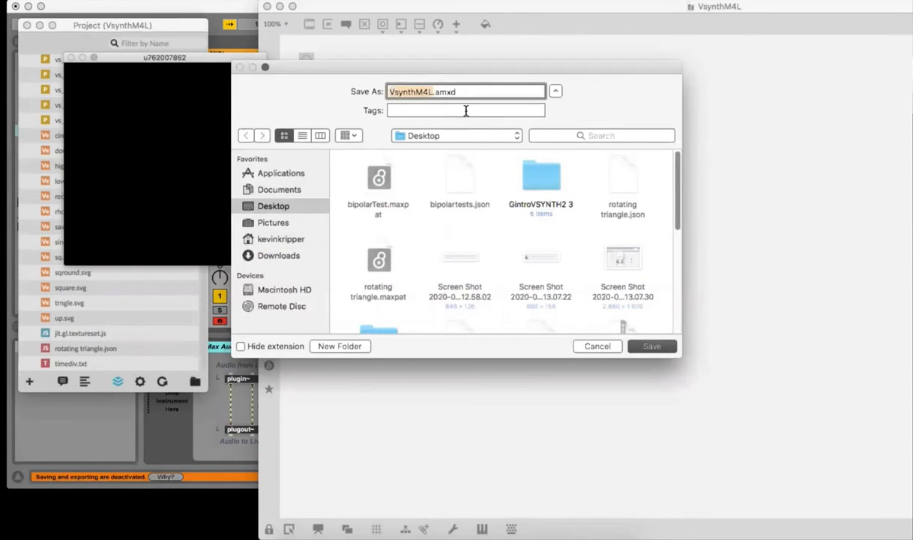
left_click_drag(434, 91, 467, 91)
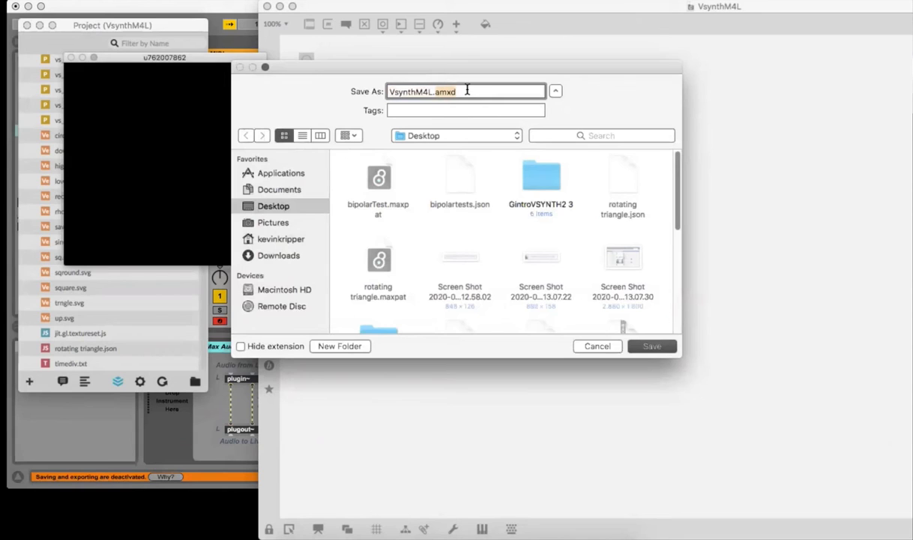
left_click(466, 91)
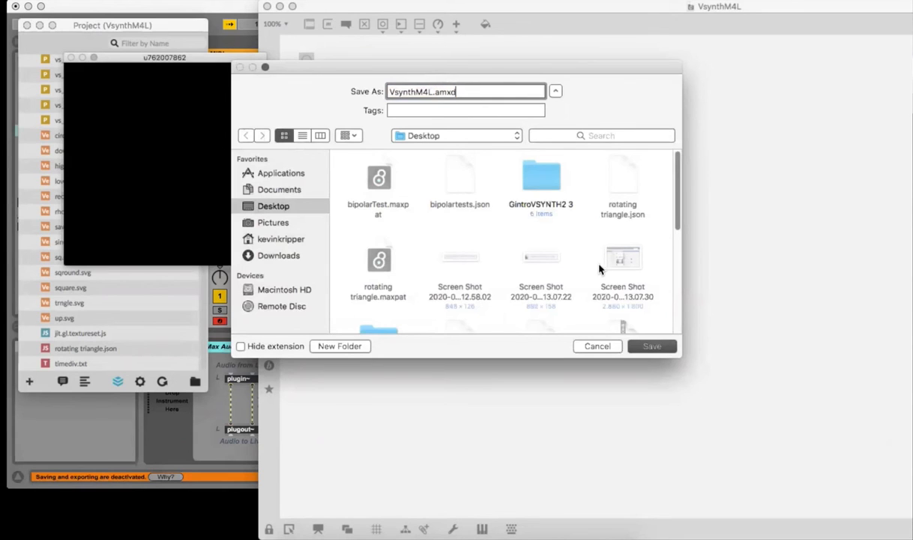
left_click(651, 347)
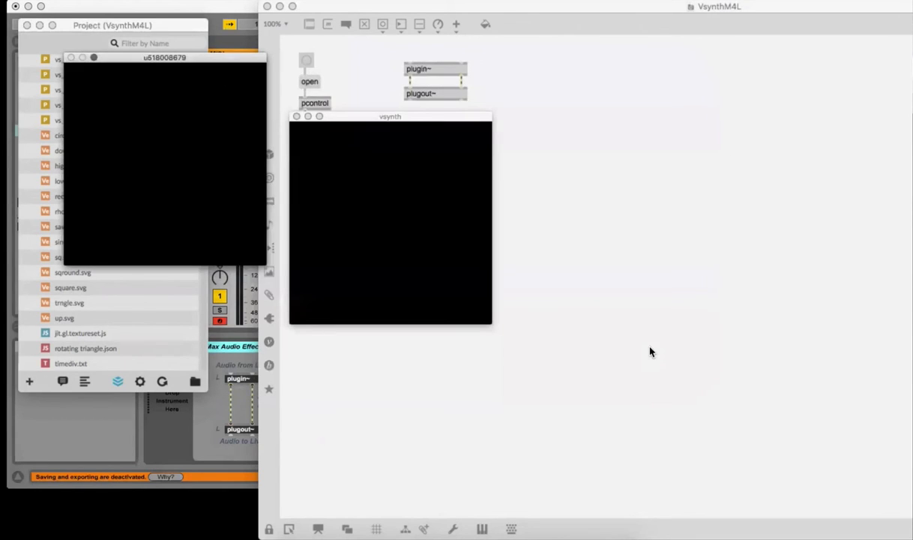
Step: Close the VsynthM4L patch and its Project window
left_click(268, 7)
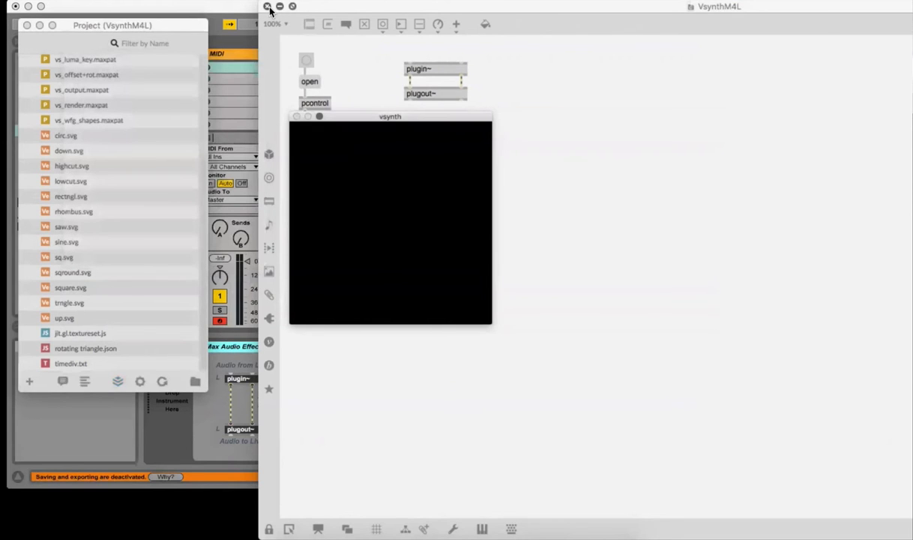
left_click(268, 8)
left_click(27, 25)
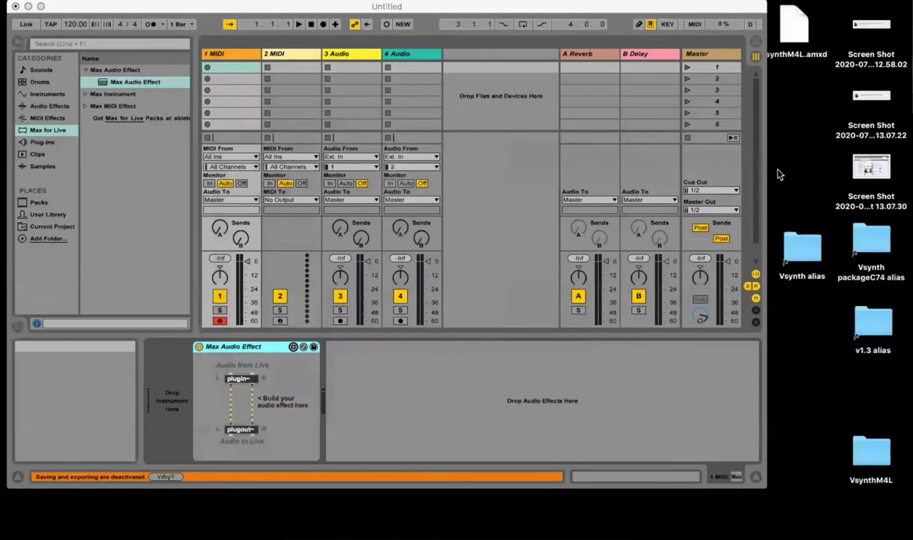
Step: Load VsynthM4L.amxd from the Desktop after the Max Audio Effect in Ableton Live, dismissing the file prompt and moving the vsynth window aside
left_click_drag(797, 56, 815, 165)
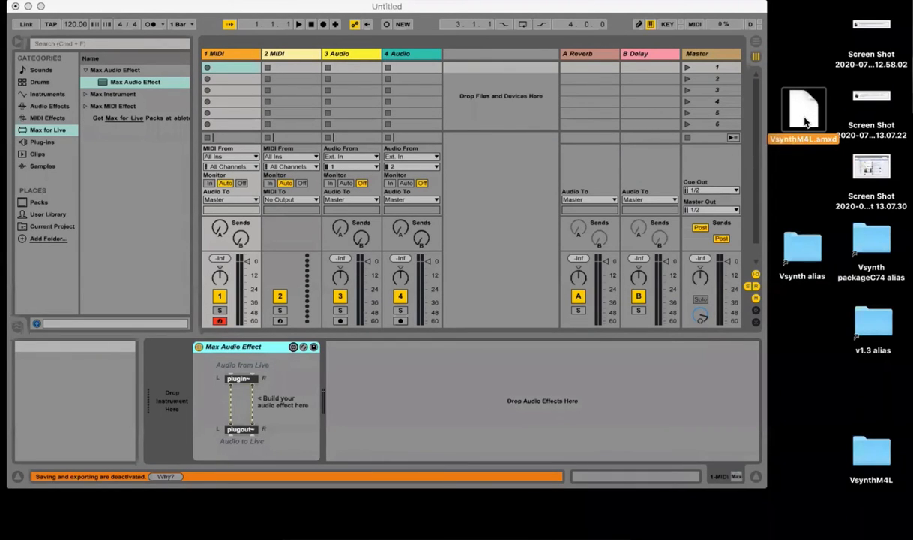
left_click_drag(804, 116, 436, 399)
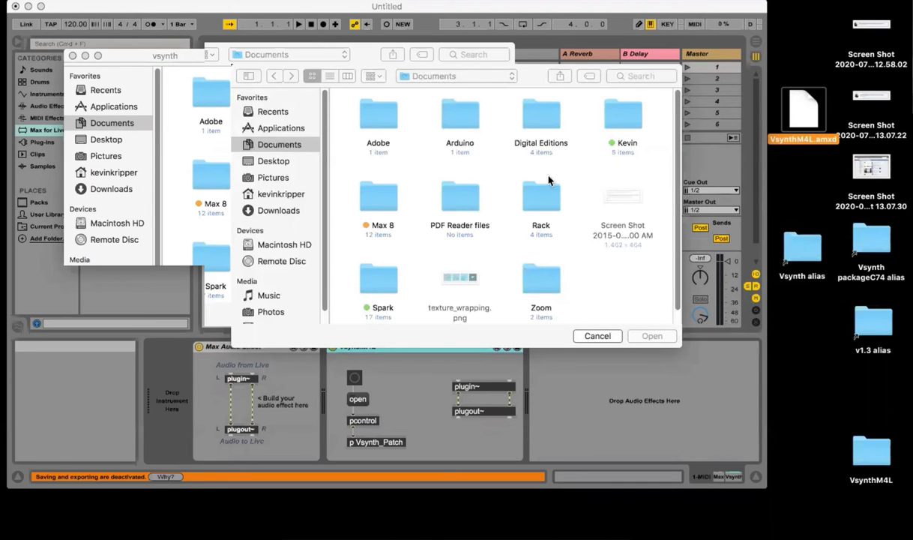
left_click(592, 336)
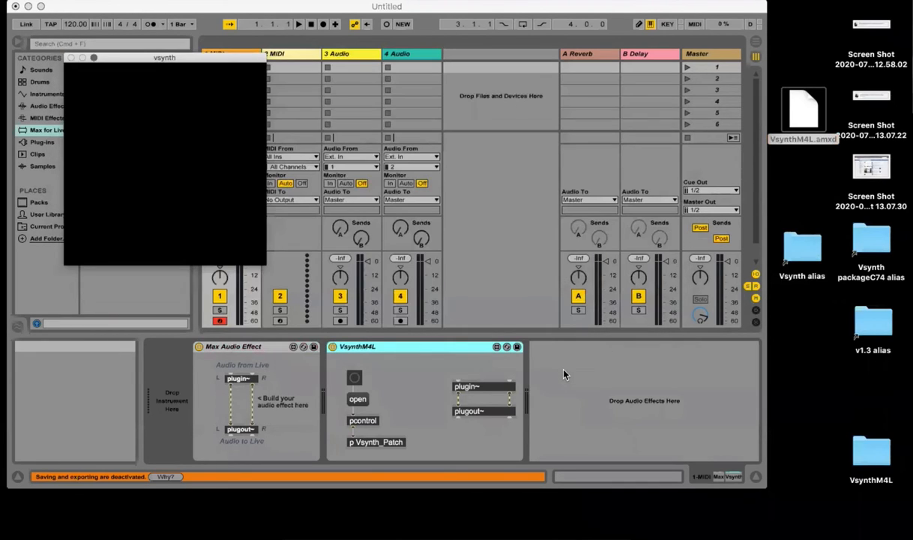
left_click_drag(191, 67, 707, 65)
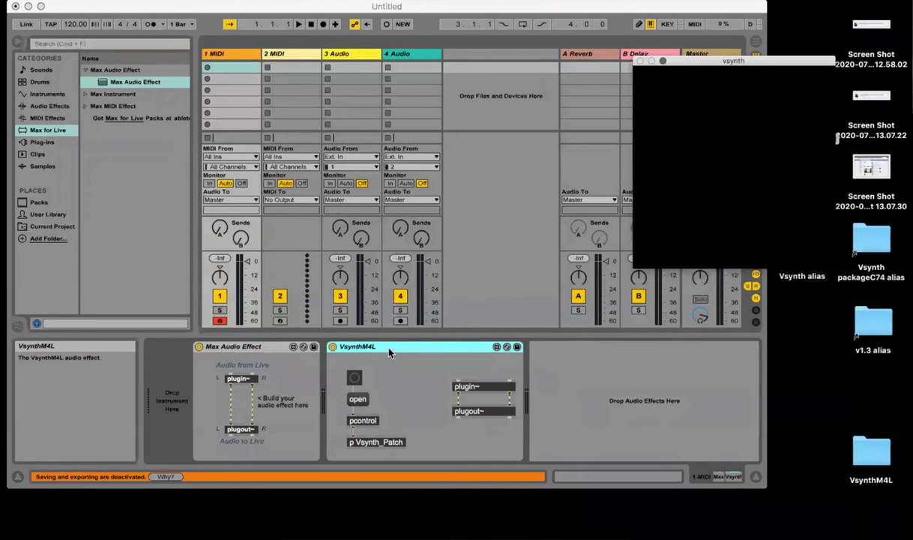
Step: Open the Vsynth_Patch controls with the device's open button and turn the RENDER module on
left_click(374, 444)
left_click(28, 27)
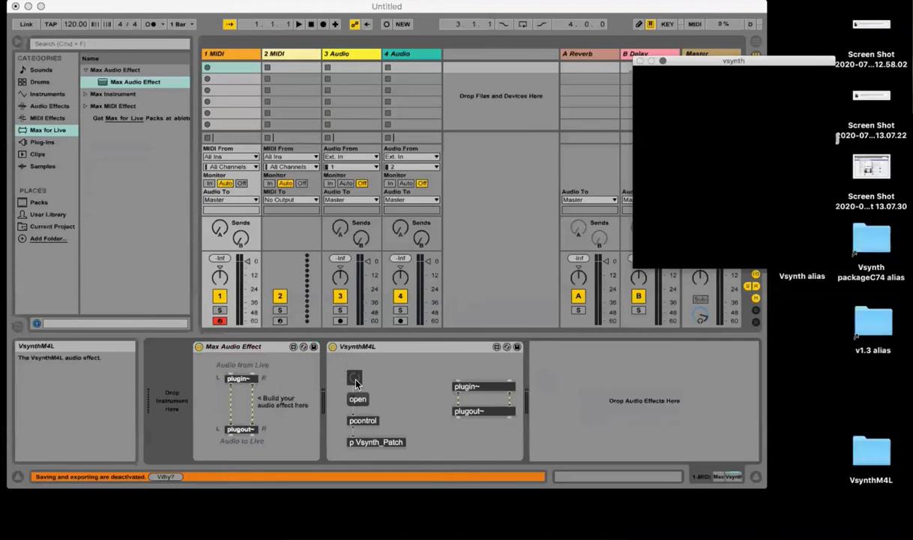
left_click(356, 380)
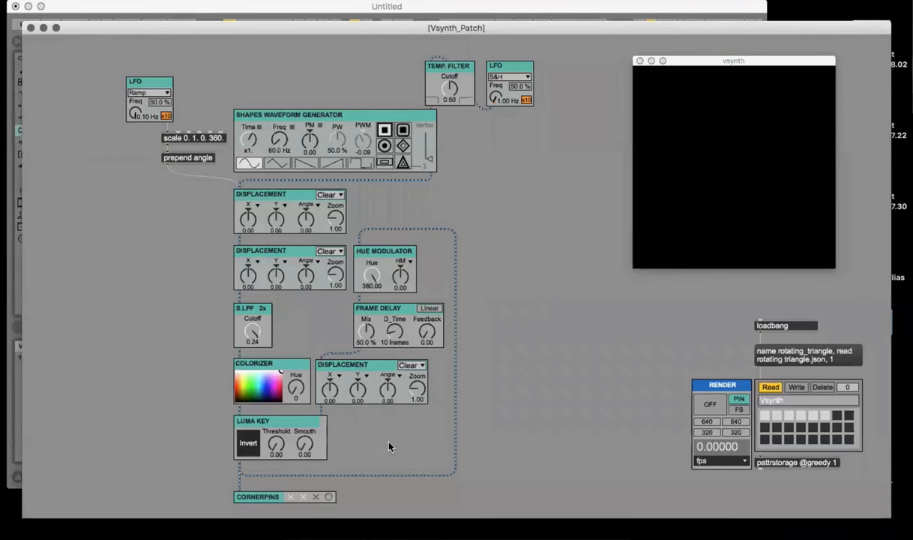
left_click(697, 406)
Step: Recall several stored presets in the Vsynth patch, ending on the third one
left_click(814, 417)
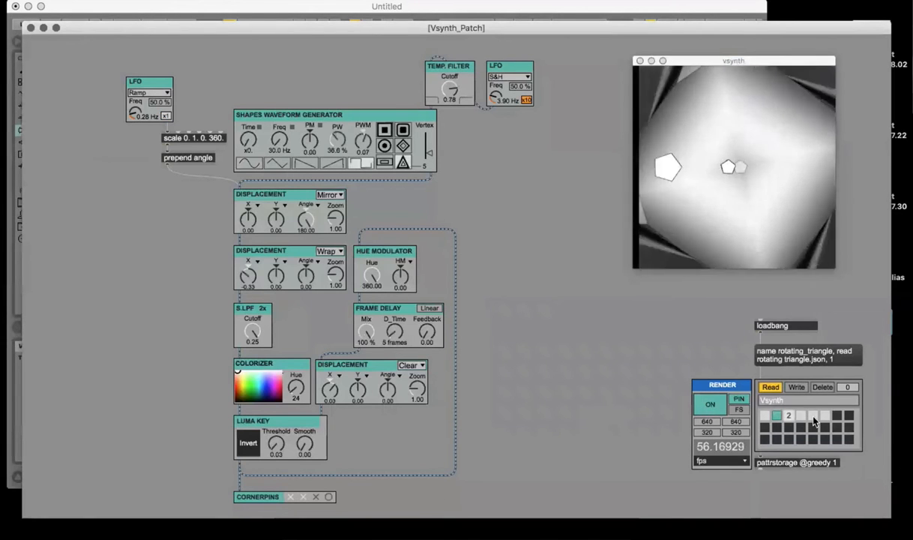
left_click(814, 417)
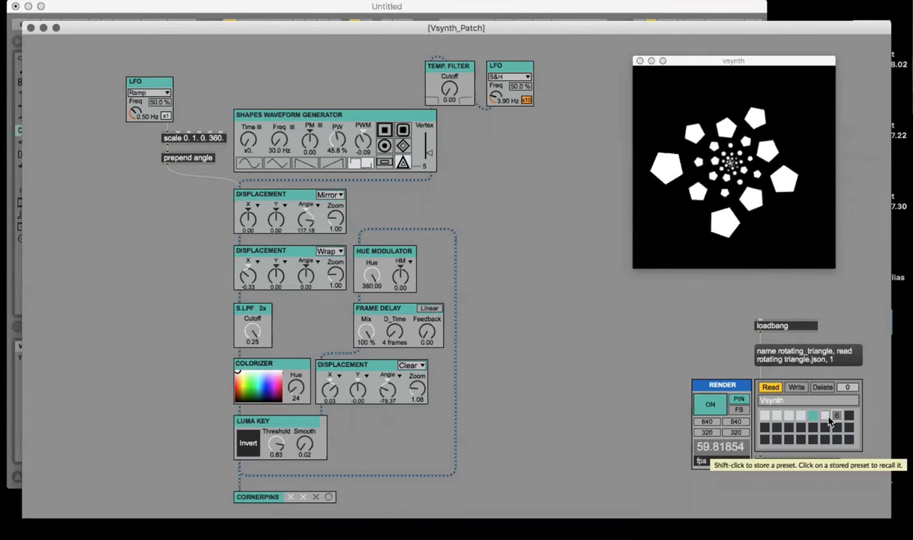
left_click(788, 414)
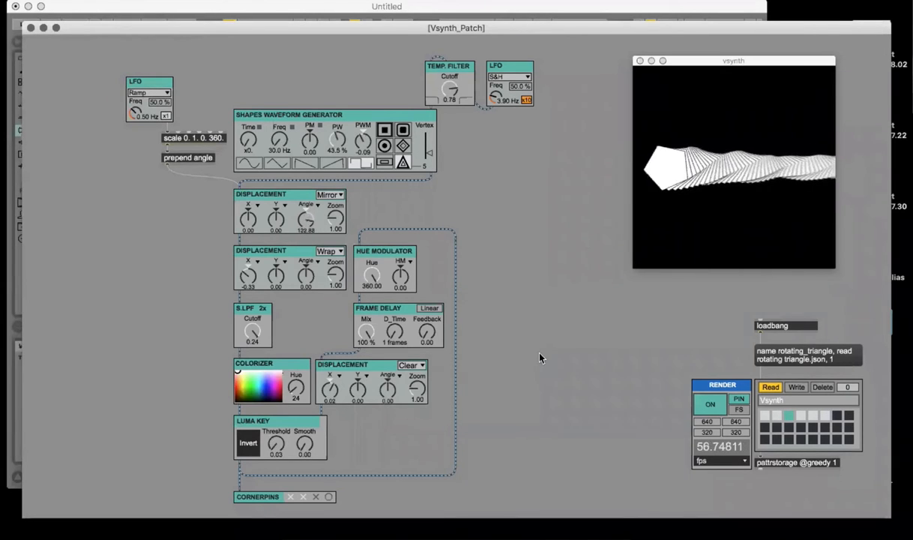
Step: Enter MIDI mapping mode, examine which Vsynth controls can be mapped, and leave the mode
key("super+m")
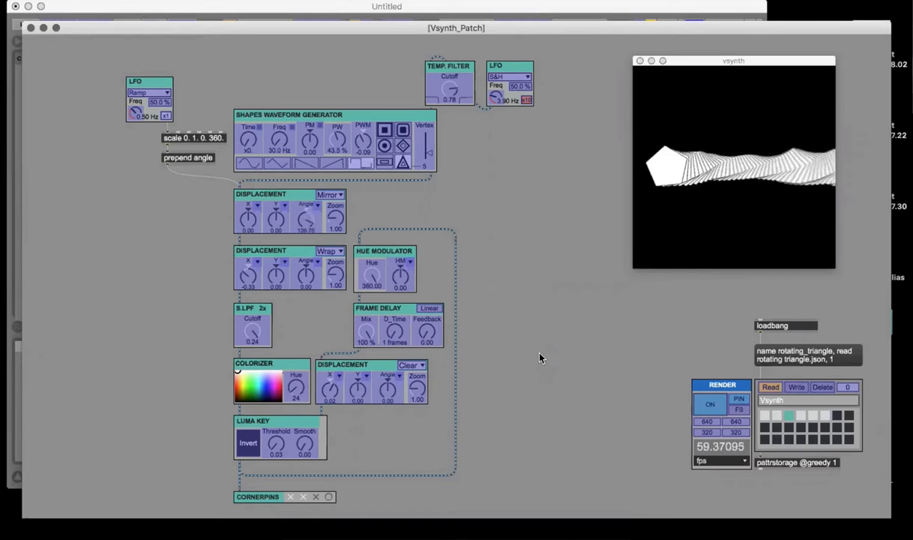
key("super+m")
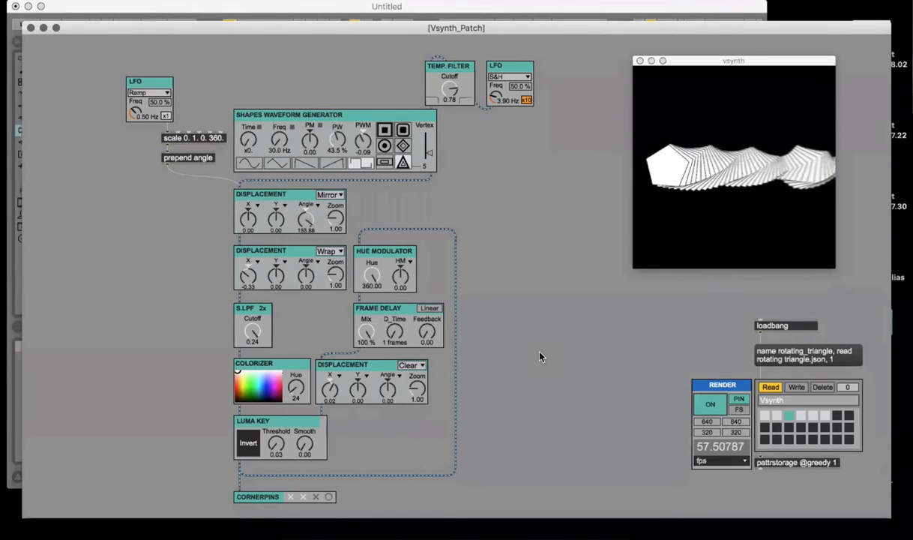
scroll(540, 357, "down", 1)
scroll(540, 357, "right", 1)
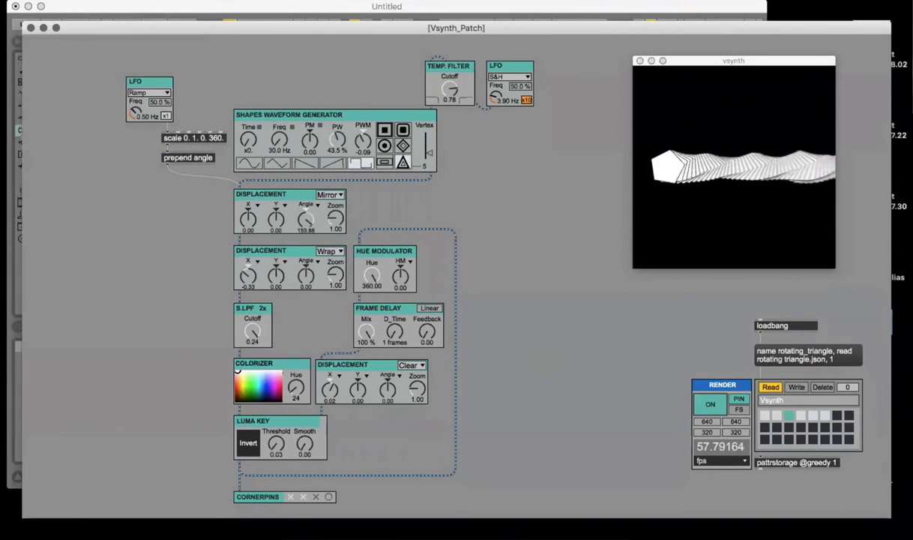
Step: Recall the fifth preset, return to the third one, and close the Vsynth_Patch window
left_click(800, 420)
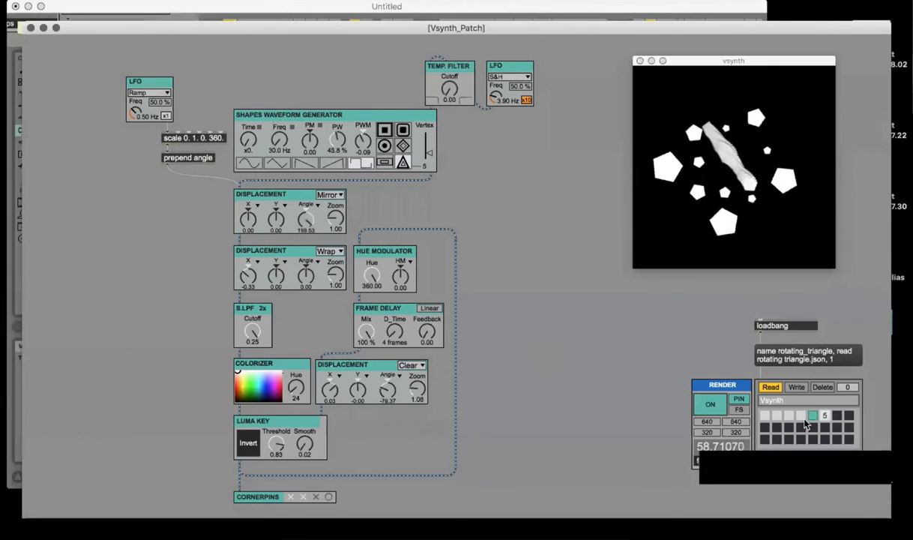
left_click(789, 417)
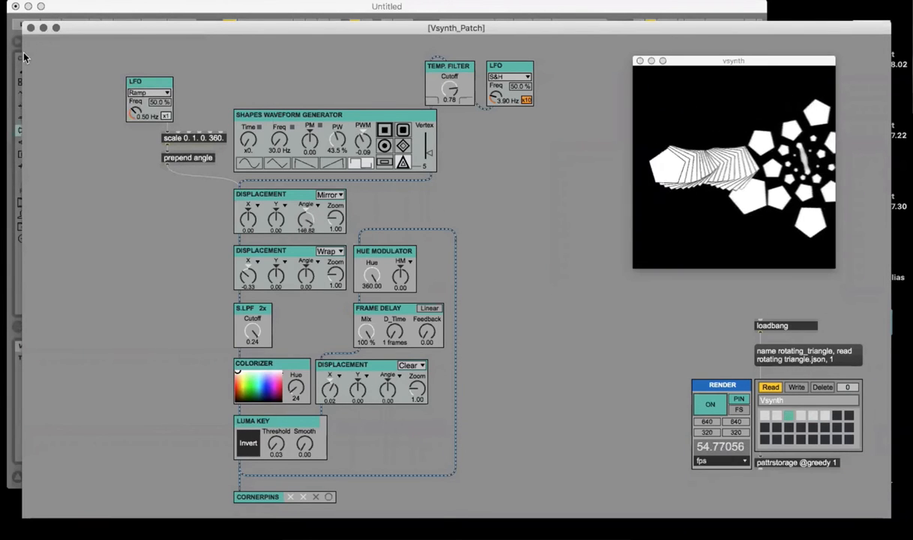
left_click(29, 27)
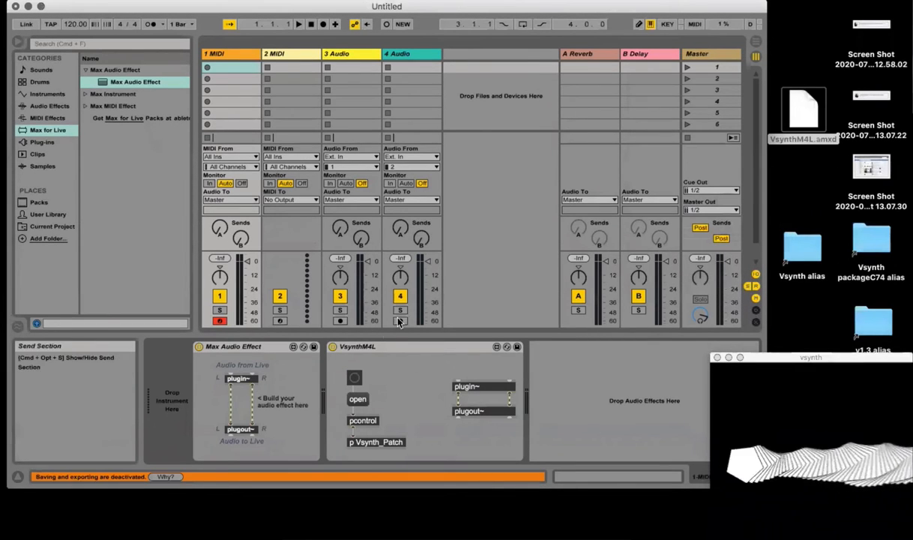
Step: Delete the tracks 2 MIDI, 3 Audio and 4 Audio from the Live set
left_click(378, 347)
left_click(388, 55)
left_click(367, 55, "shift")
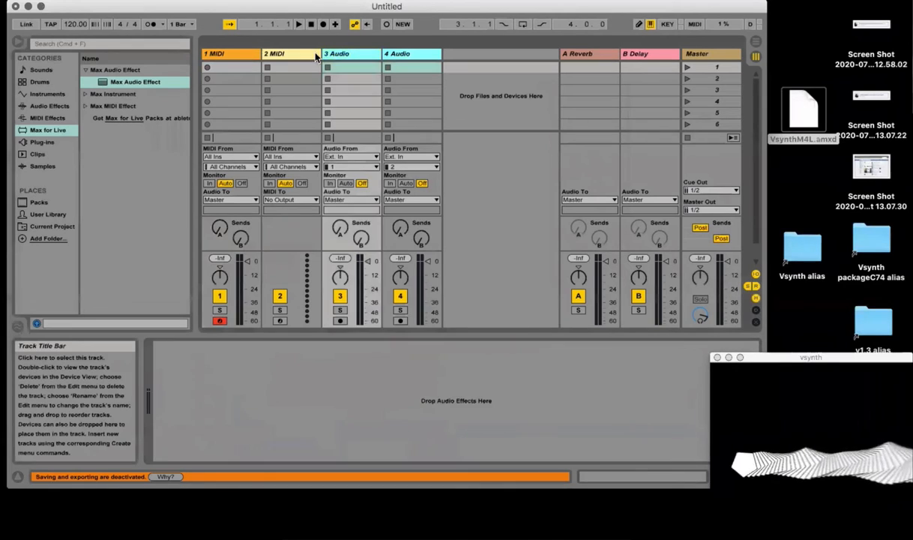
left_click(316, 54, "shift")
key("Delete")
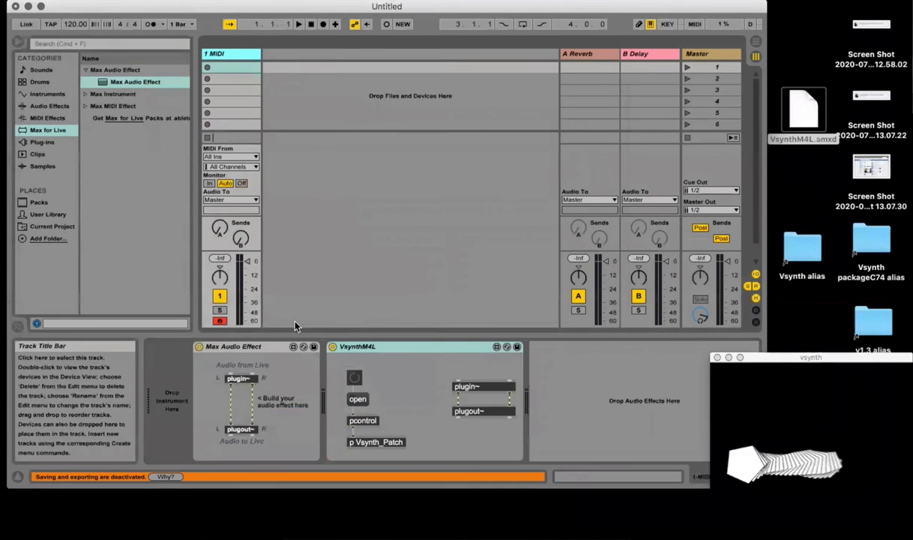
Step: Delete the empty Max Audio Effect device and the return tracks A Reverb and B Delay
left_click(261, 347)
key("Delete")
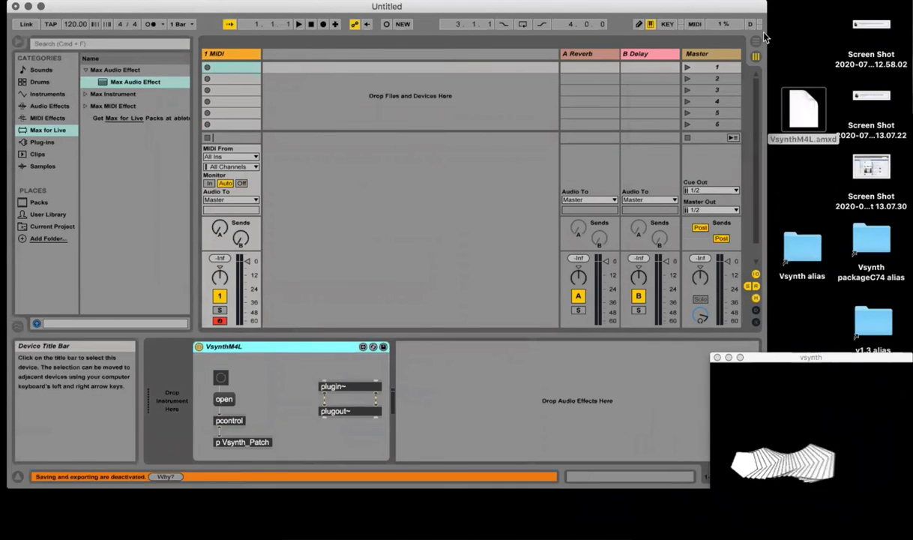
left_click(636, 57)
left_click(578, 54)
key("Delete")
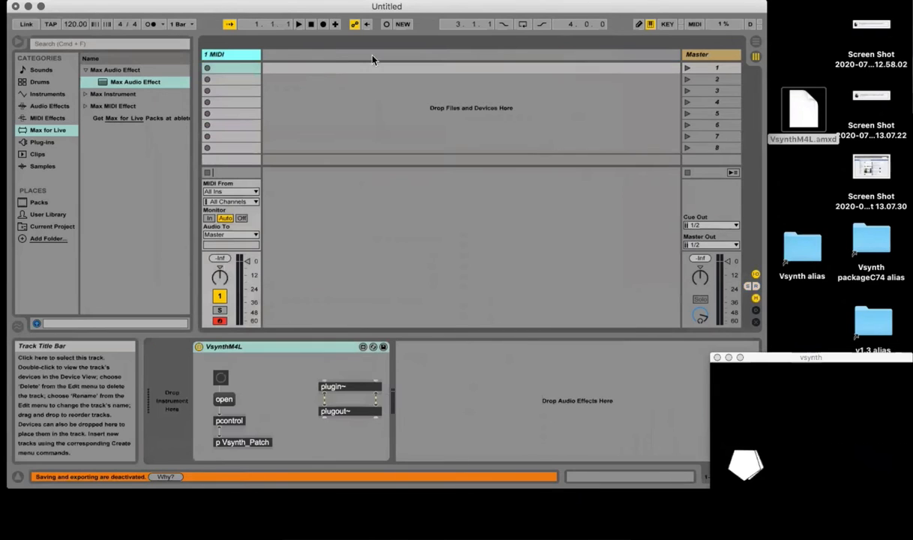
Step: Switch to the Arrangement View, enlarge the Live window, and examine the VsynthM4L parameters available for automation on the 1 MIDI track
left_click(755, 41)
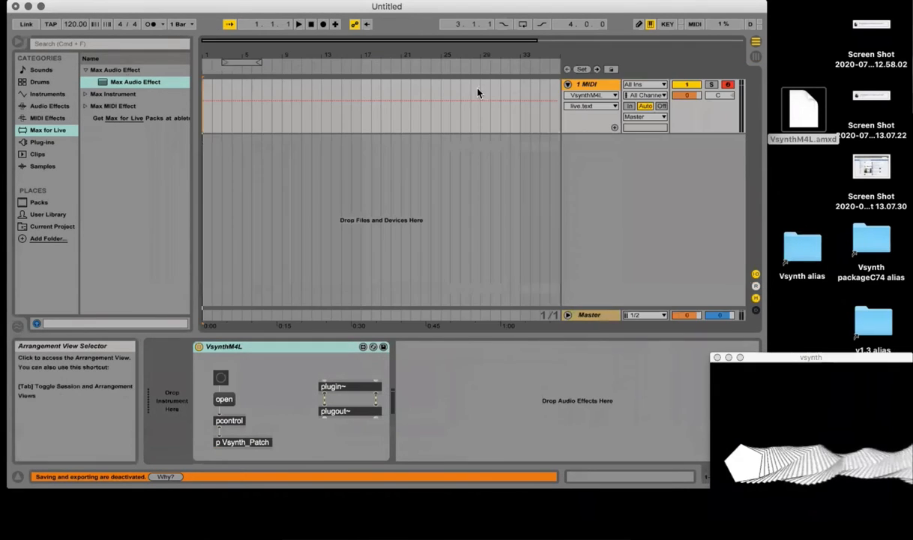
left_click(41, 6)
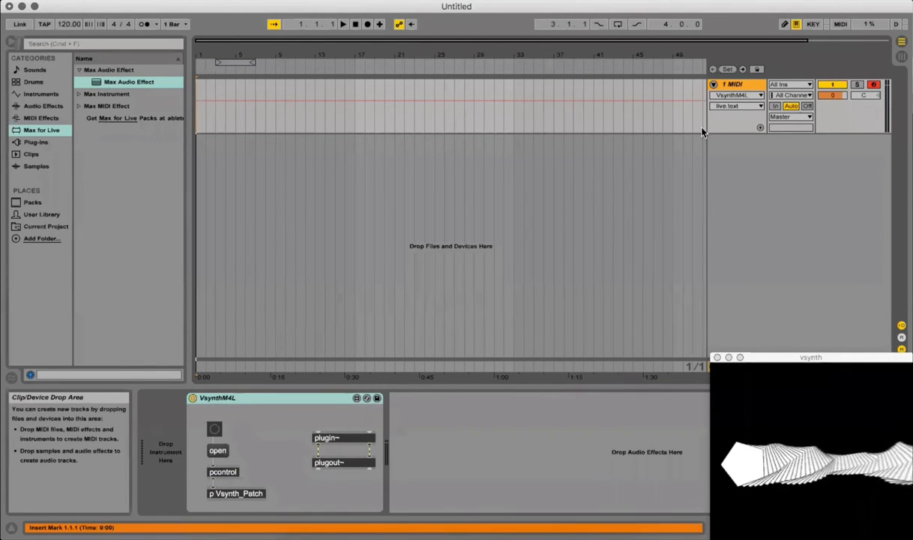
left_click(759, 109)
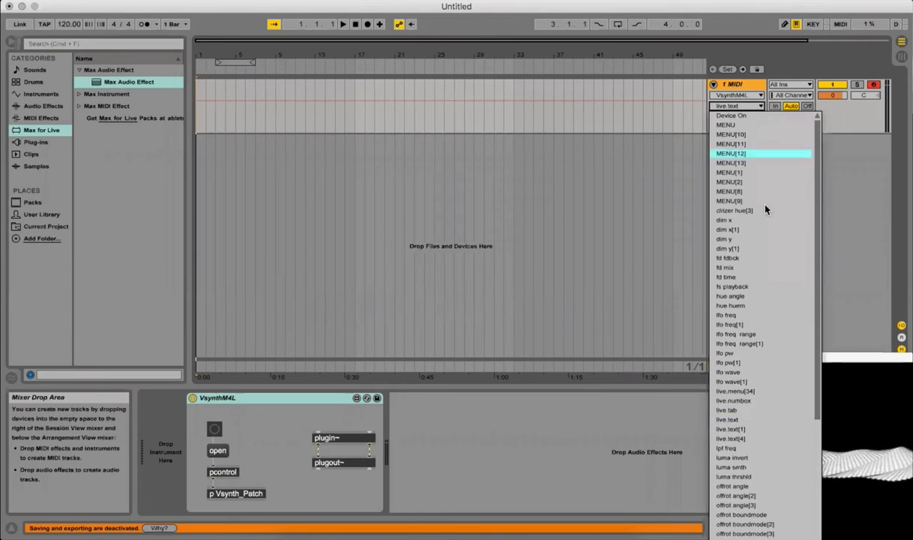
scroll(764, 206, "down", 10)
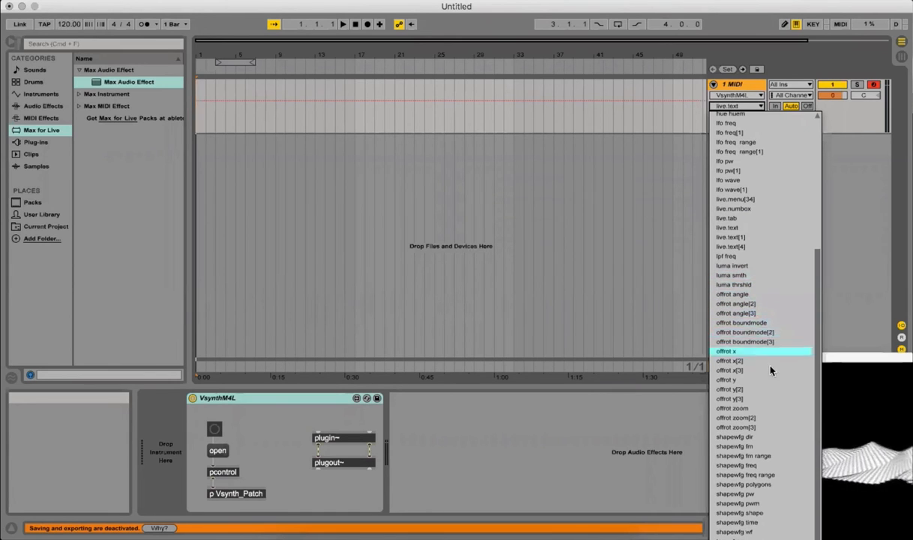
scroll(772, 330, "up", 5)
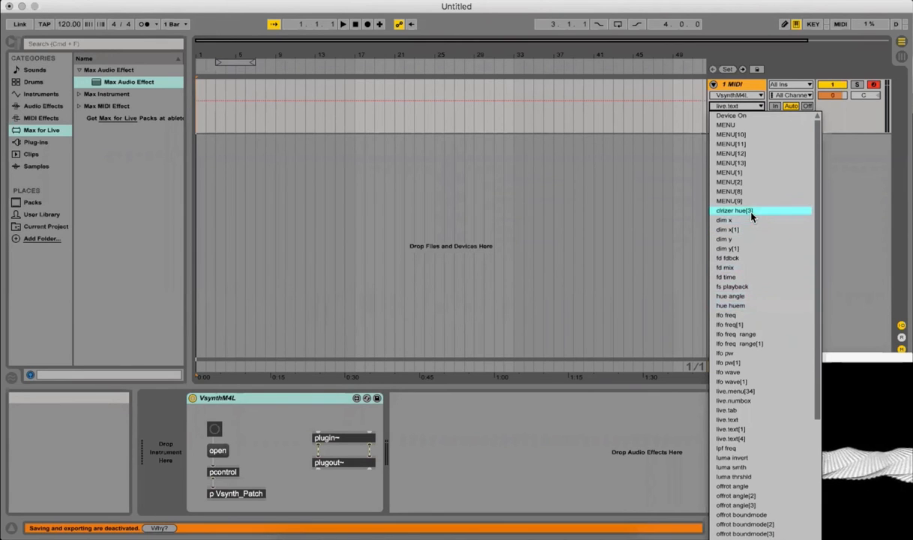
left_click(213, 461)
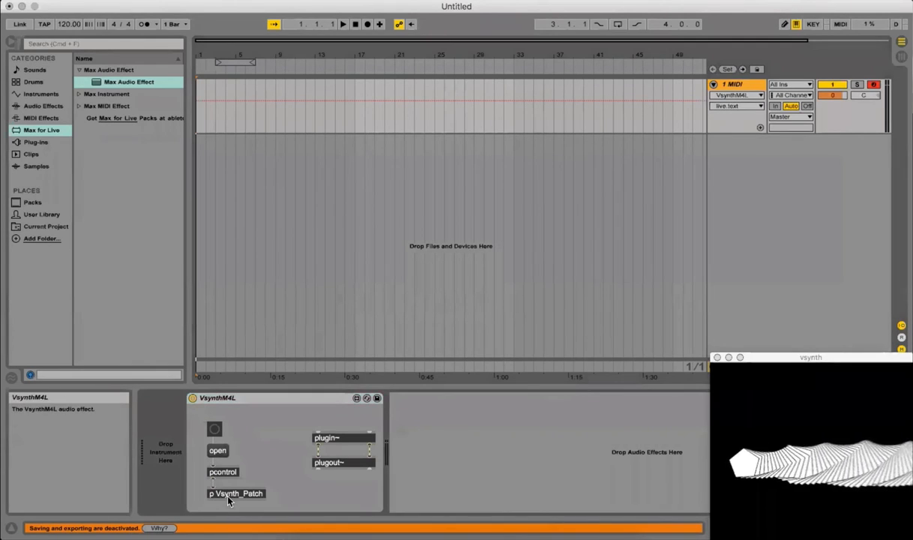
Step: Open Vsynth_Patch to color the rotating shape red, and choose clrizer hue[3] as the automation parameter of the 1 MIDI track
double_click(233, 492)
left_click_drag(255, 389, 204, 385)
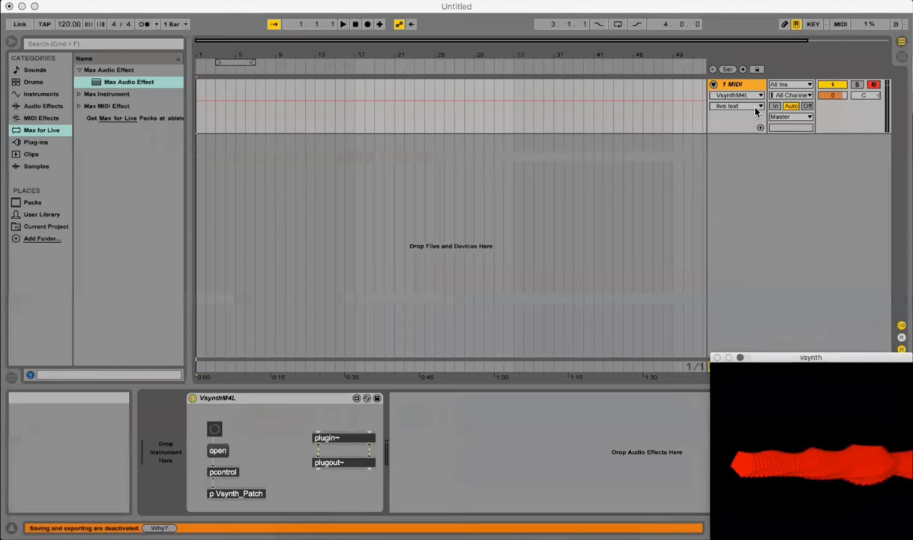
left_click(752, 107)
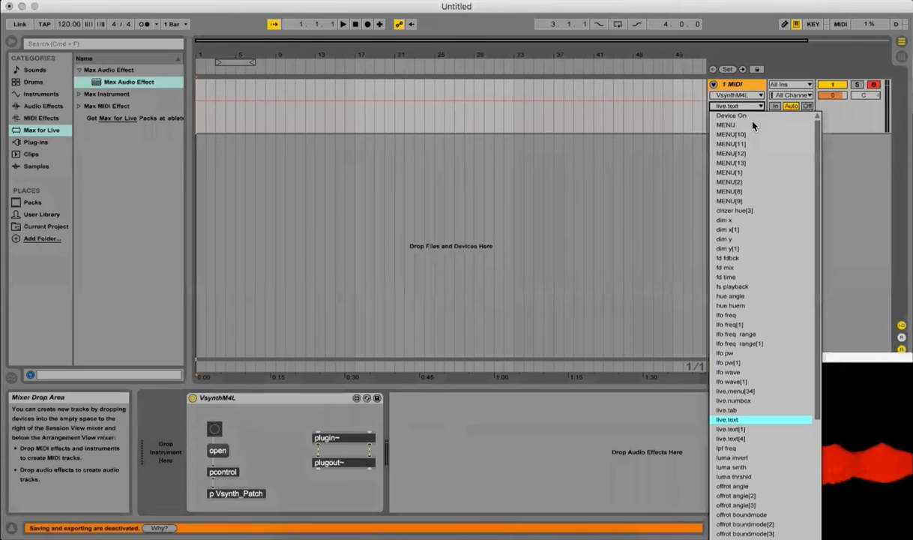
left_click(748, 210)
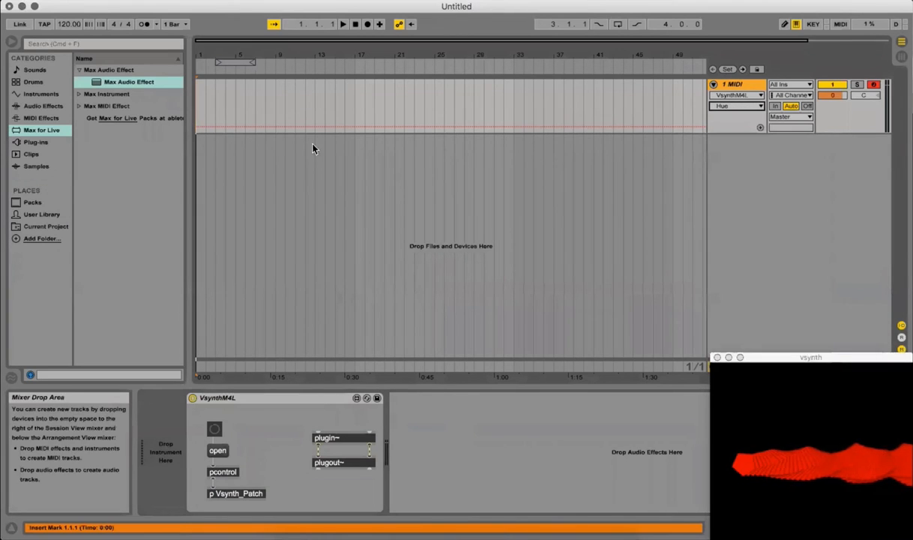
Step: Draw a rising Hue automation ramp from bar 1 to about bar 30, and play it with the vsynth window moved over the arrangement
left_click_drag(236, 128, 495, 92)
left_click(343, 24)
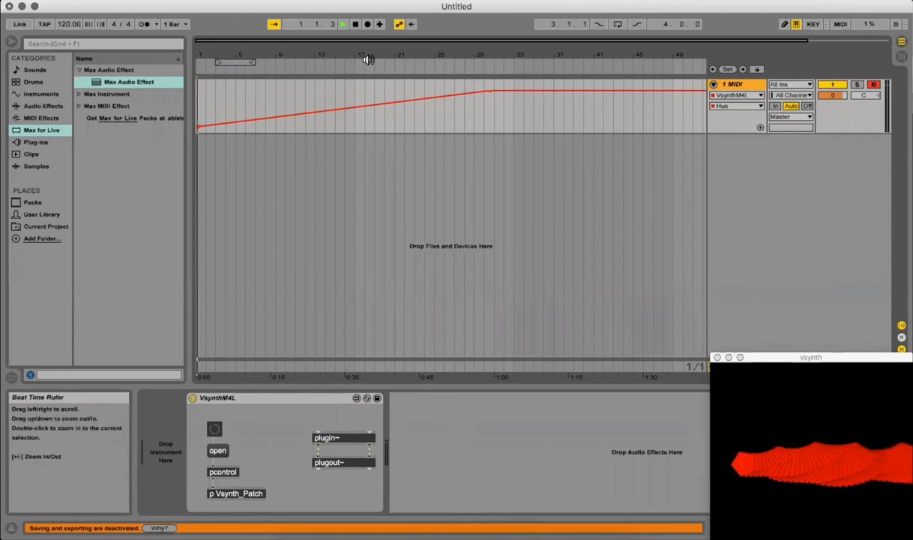
left_click_drag(800, 360, 641, 199)
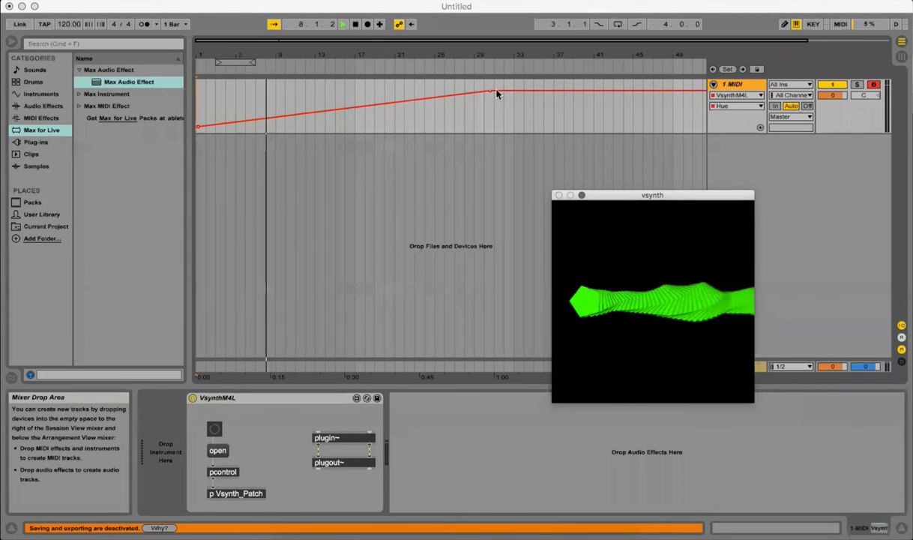
Step: Reshape the Hue envelope with breakpoints at about bars 15, 18, 22 and 27, dipping at bar 22
mouse_move(489, 92)
left_mouse_down()
mouse_move(300, 95)
mouse_move(335, 90)
mouse_move(369, 133)
mouse_move(370, 91)
mouse_move(372, 130)
mouse_move(385, 98)
mouse_move(405, 120)
mouse_move(458, 100)
left_mouse_up()
right_click(384, 136)
left_click(407, 100)
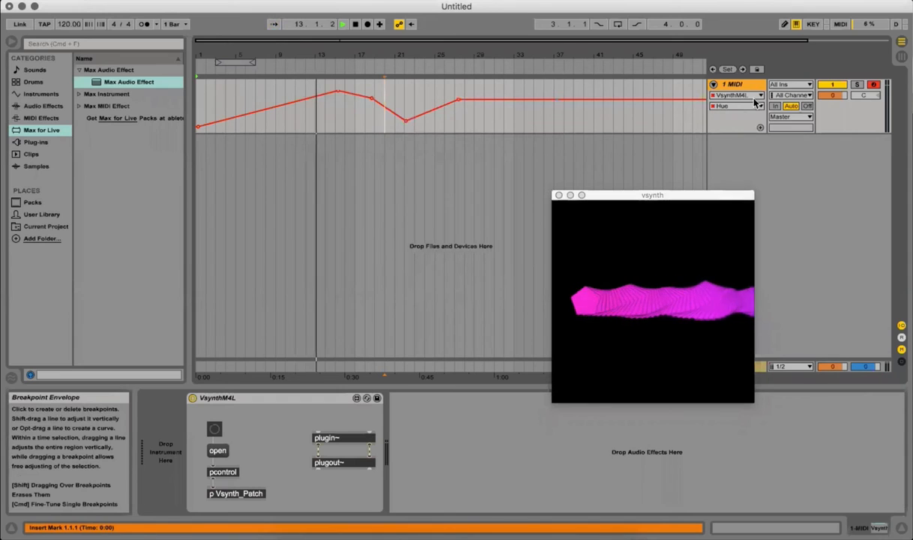
Step: Give the Hue envelope its own automation lane, and choose offrot x[3] of VsynthM4L for the track's main lane
left_click(760, 127)
left_click(738, 96)
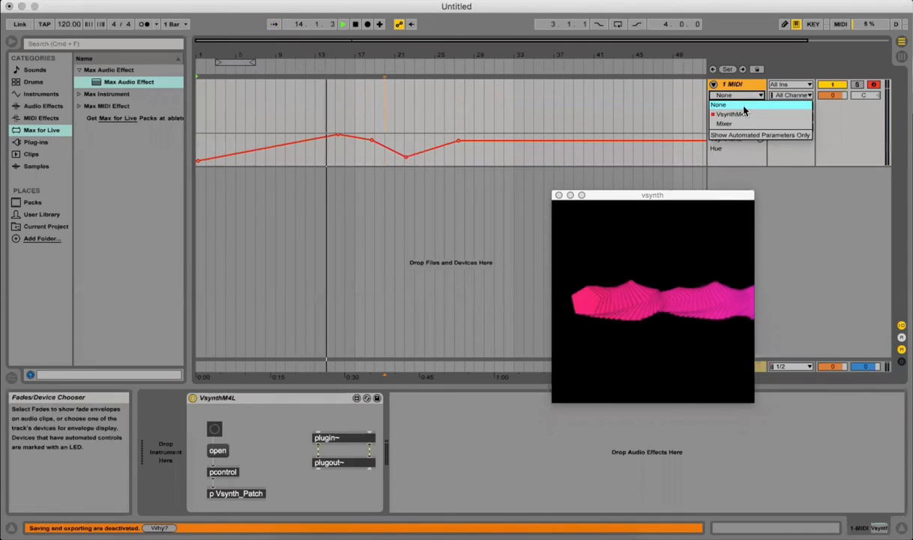
left_click(741, 114)
left_click(738, 105)
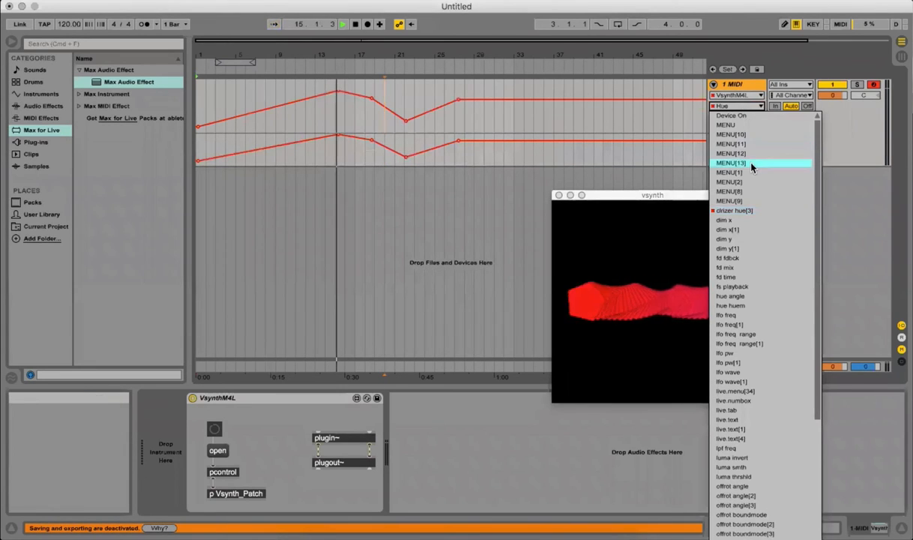
scroll(758, 179, "down", 3)
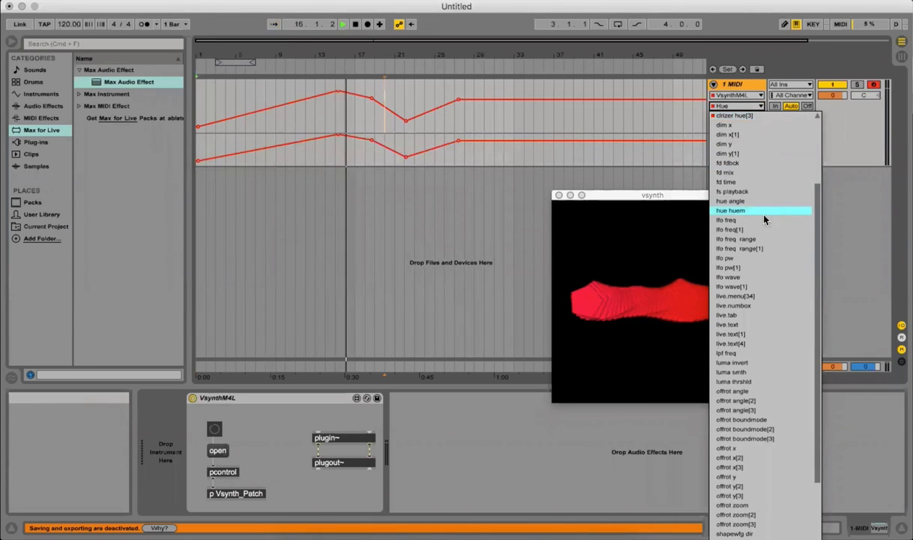
scroll(772, 266, "down", 2)
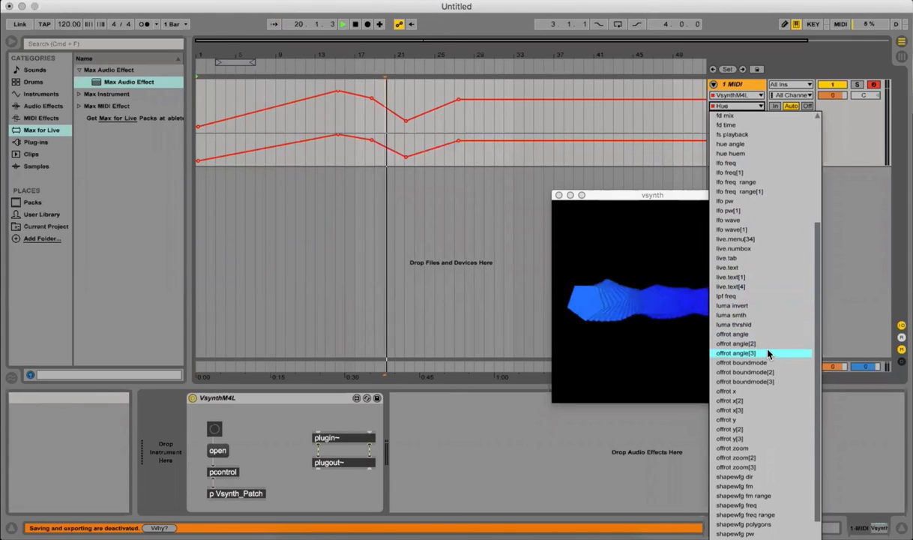
scroll(766, 345, "down", 2)
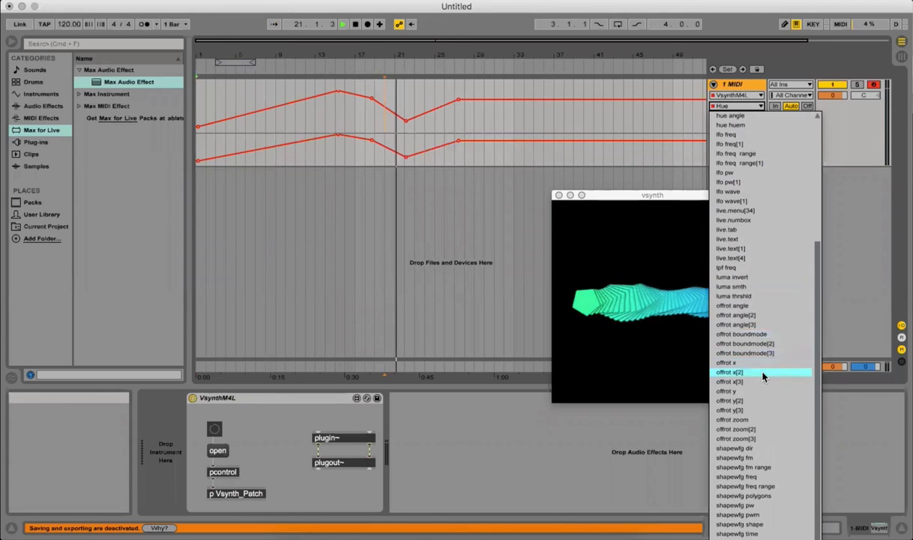
left_click(759, 373)
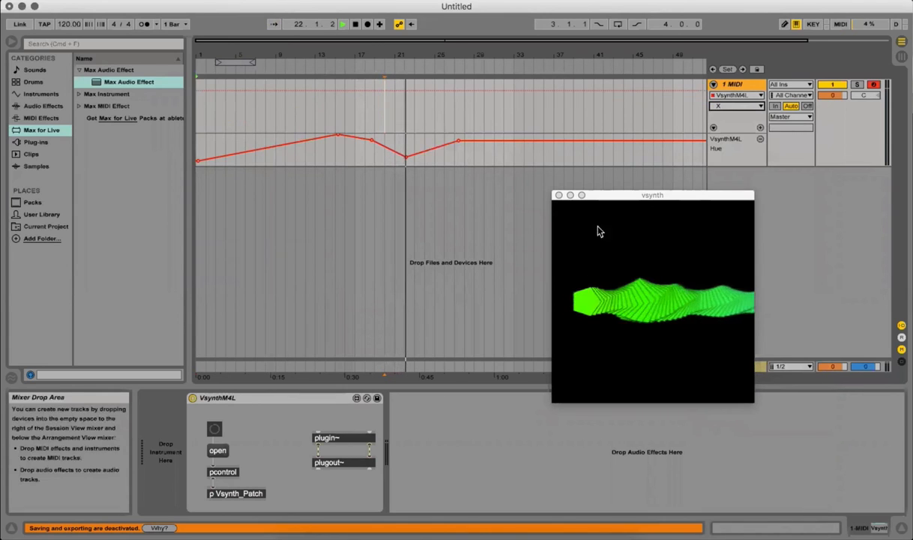
Step: Draw an X envelope that falls from bar 1 to about bar 6 and rises again by about bar 9, and stop playback at the start
left_click(200, 91)
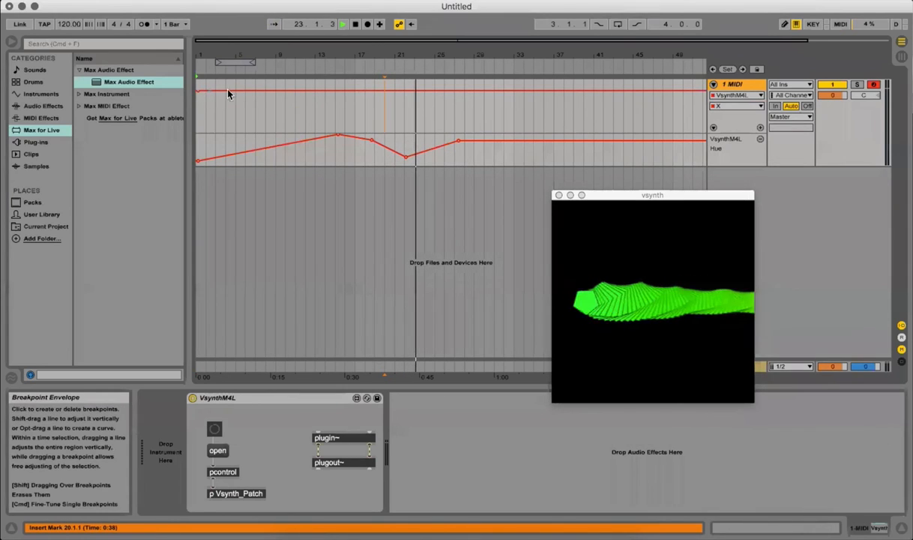
left_click(296, 133)
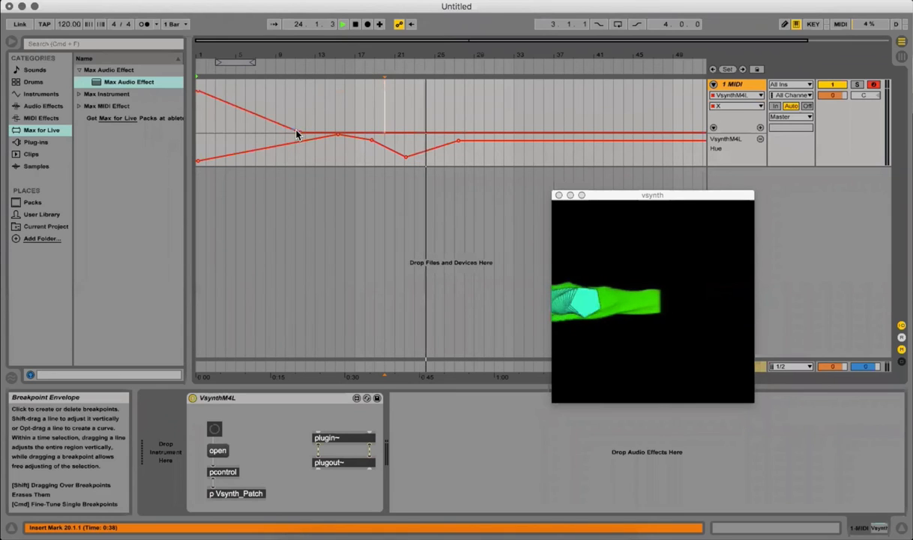
left_click_drag(297, 132, 281, 91)
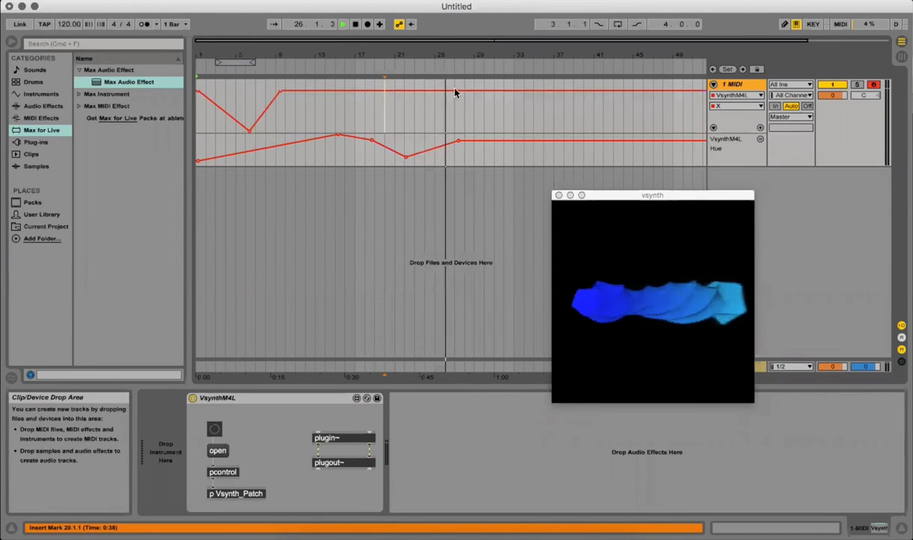
double_click(355, 25)
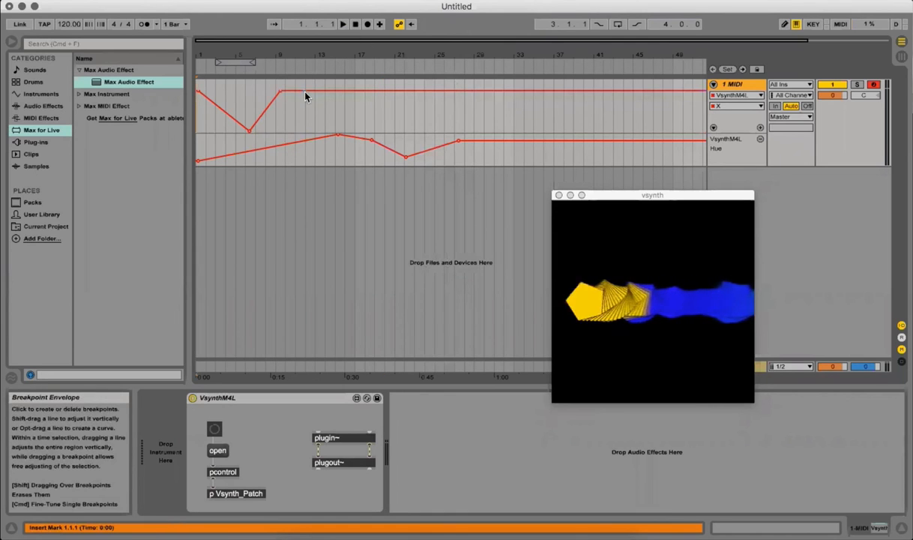
Step: Extend the X envelope with a dip at about bar 11, a sharp drop at about bar 14, and a rise to about bar 17
left_click(305, 91)
mouse_move(313, 90)
left_mouse_down()
mouse_move(329, 133)
mouse_move(300, 100)
mouse_move(298, 114)
mouse_move(330, 95)
left_mouse_up()
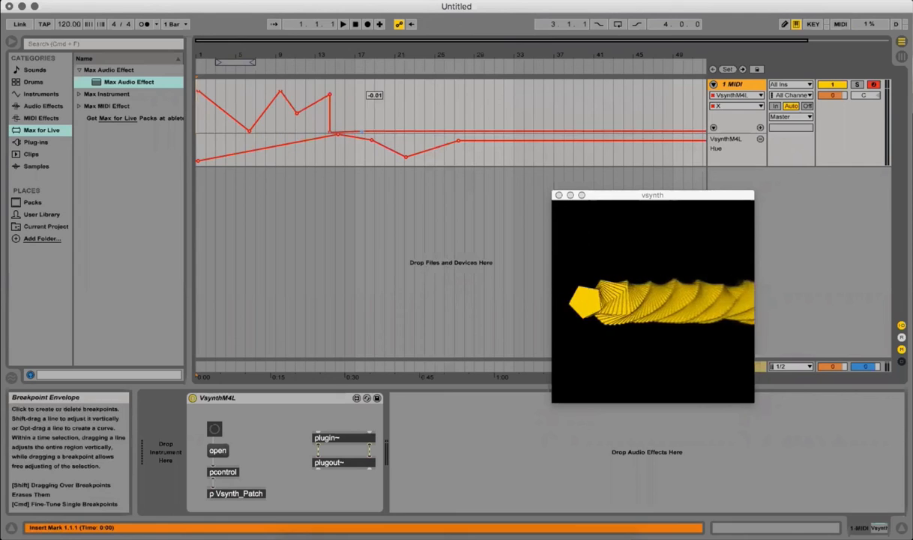
left_click_drag(361, 132, 362, 93)
Step: Play the arrangement to preview the X and Hue automation, make the Hue lane taller, and stop playback
left_click(343, 25)
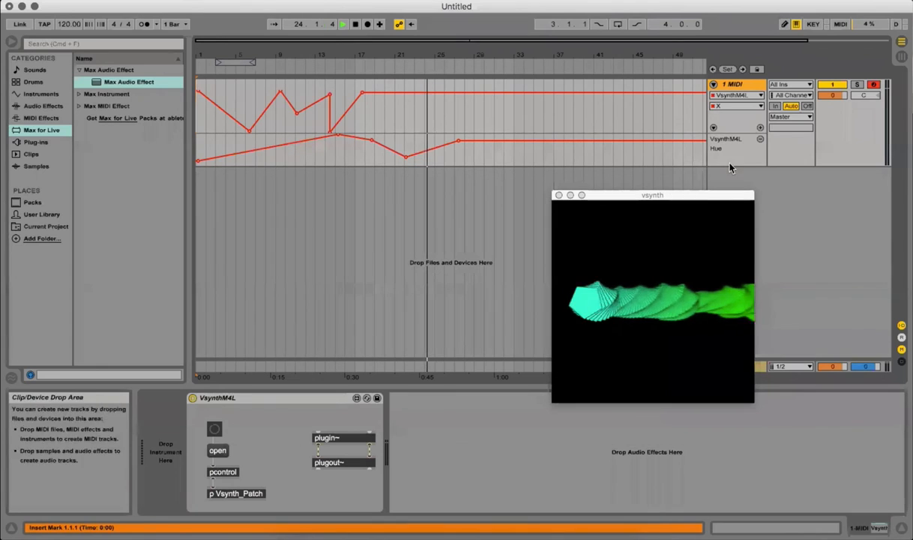
left_click_drag(730, 167, 728, 189)
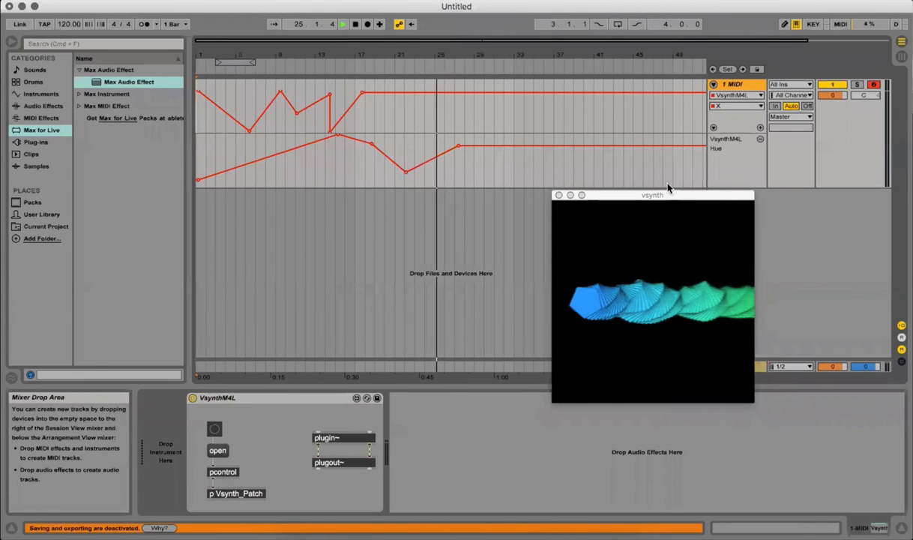
key("space")
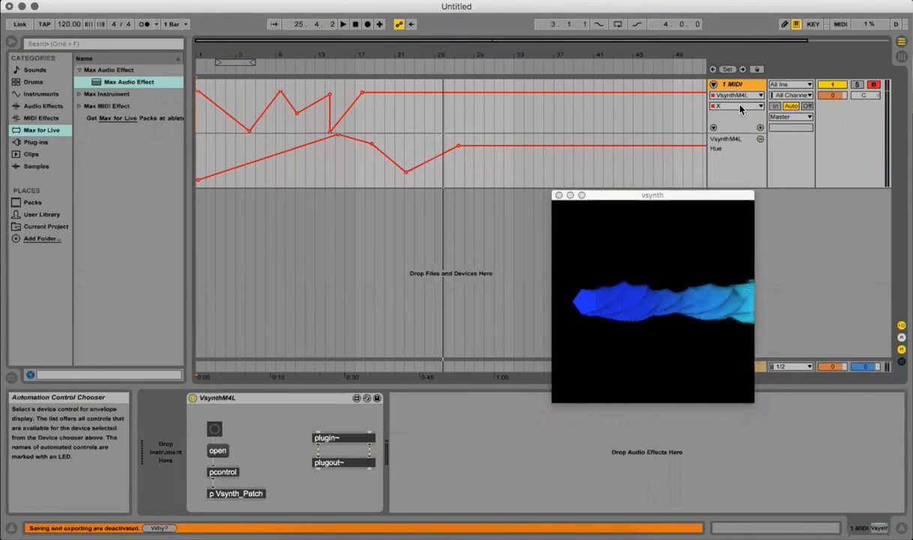
Step: Examine the list of automatable VsynthM4L parameters without choosing another one, and move the vsynth window clear of the automation lanes
left_click(740, 109)
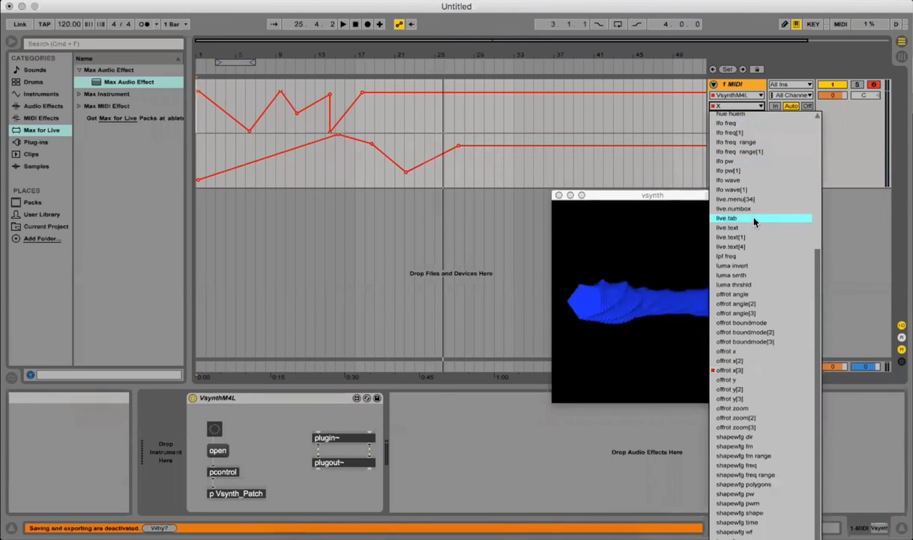
scroll(754, 221, "up", 5)
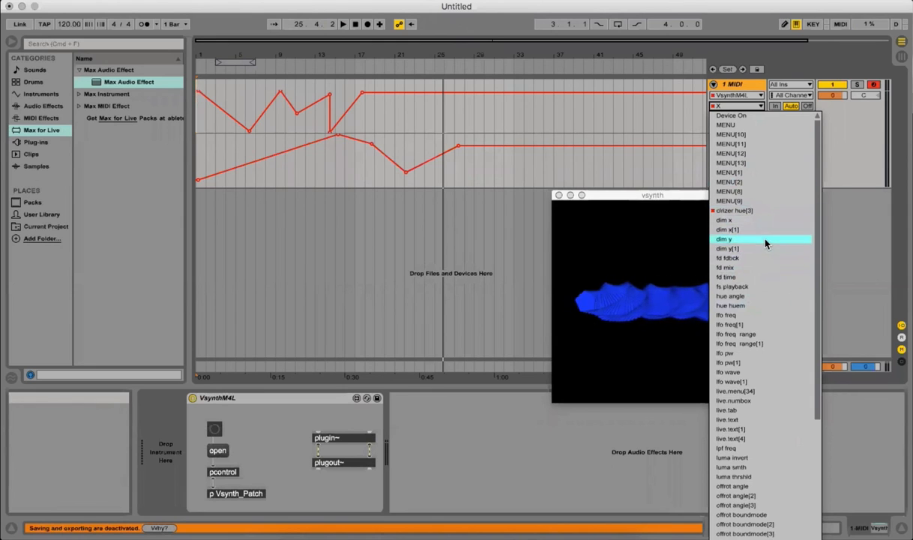
scroll(724, 247, "down", 6)
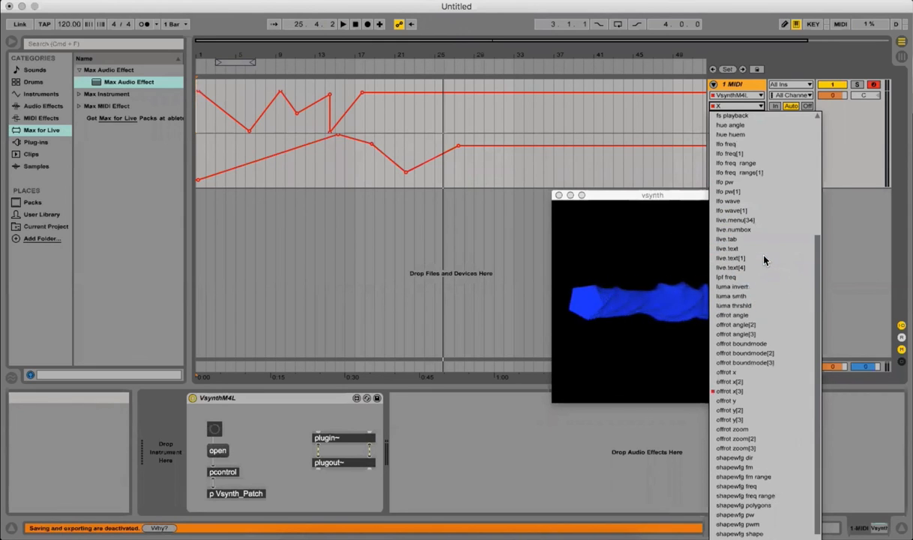
left_click(507, 268)
left_click_drag(647, 199, 780, 264)
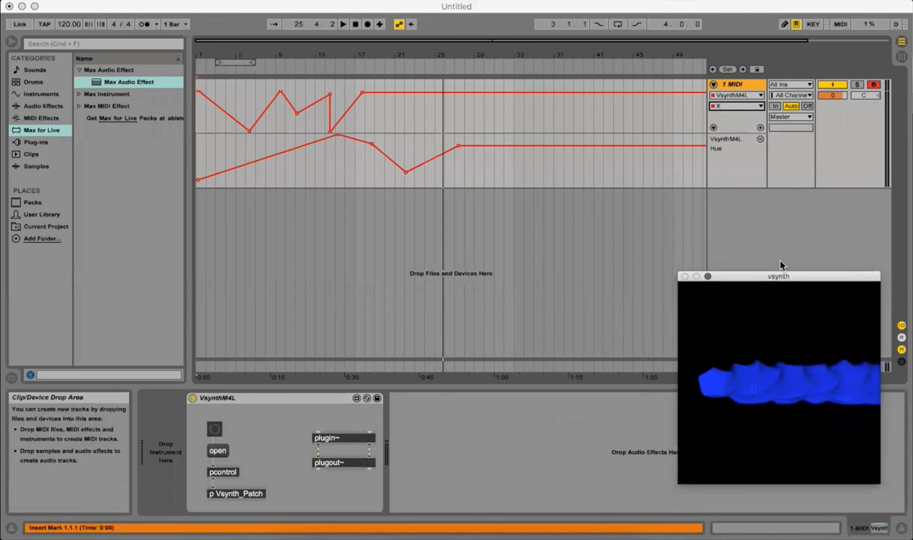